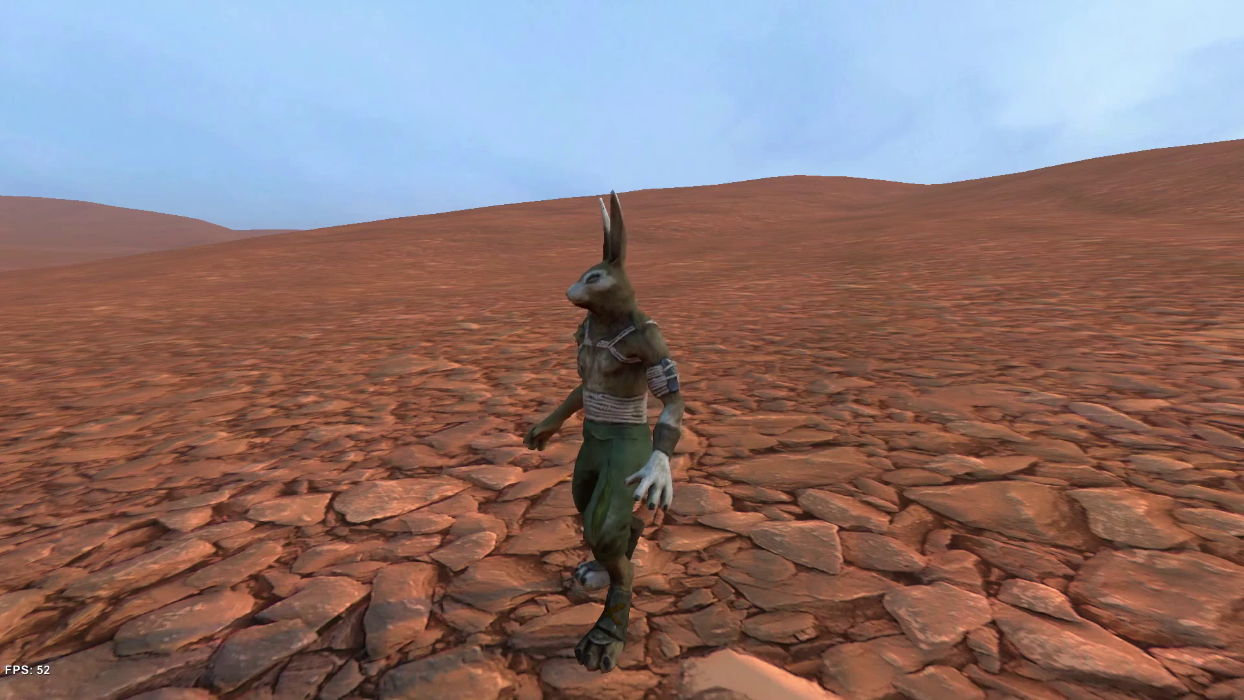
pyautogui.press('d')
pyautogui.press('w')
pyautogui.press('s')
pyautogui.press('w')
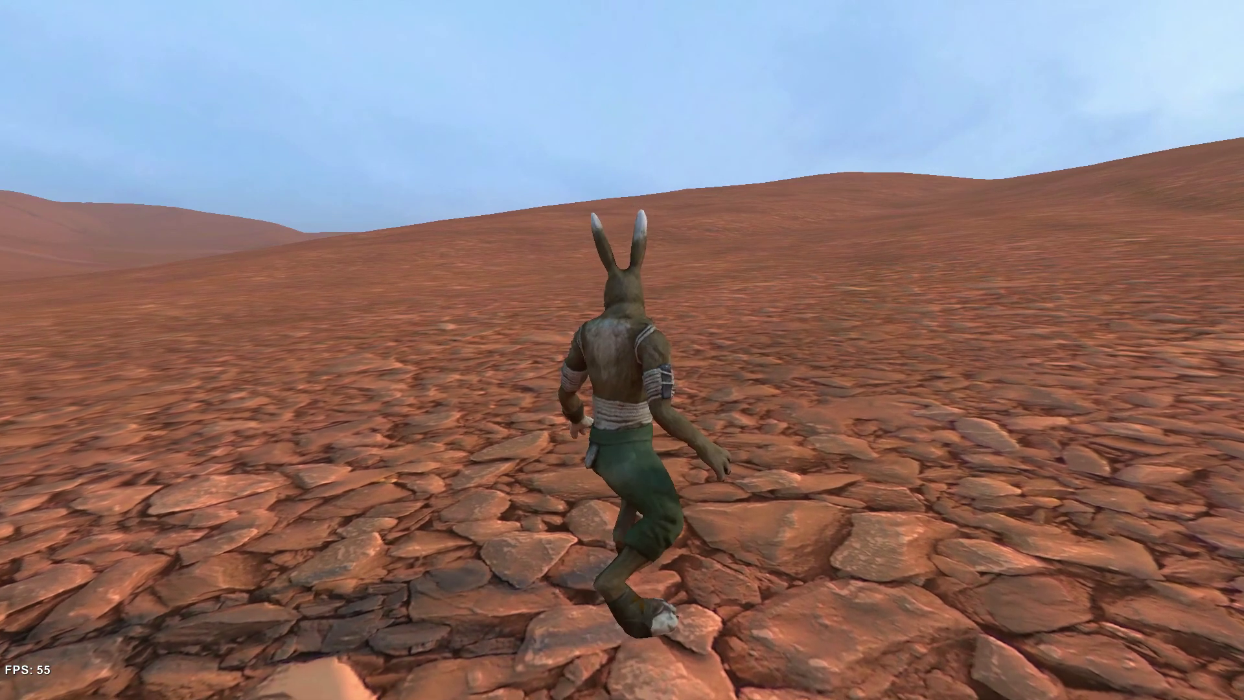
pyautogui.press('w')
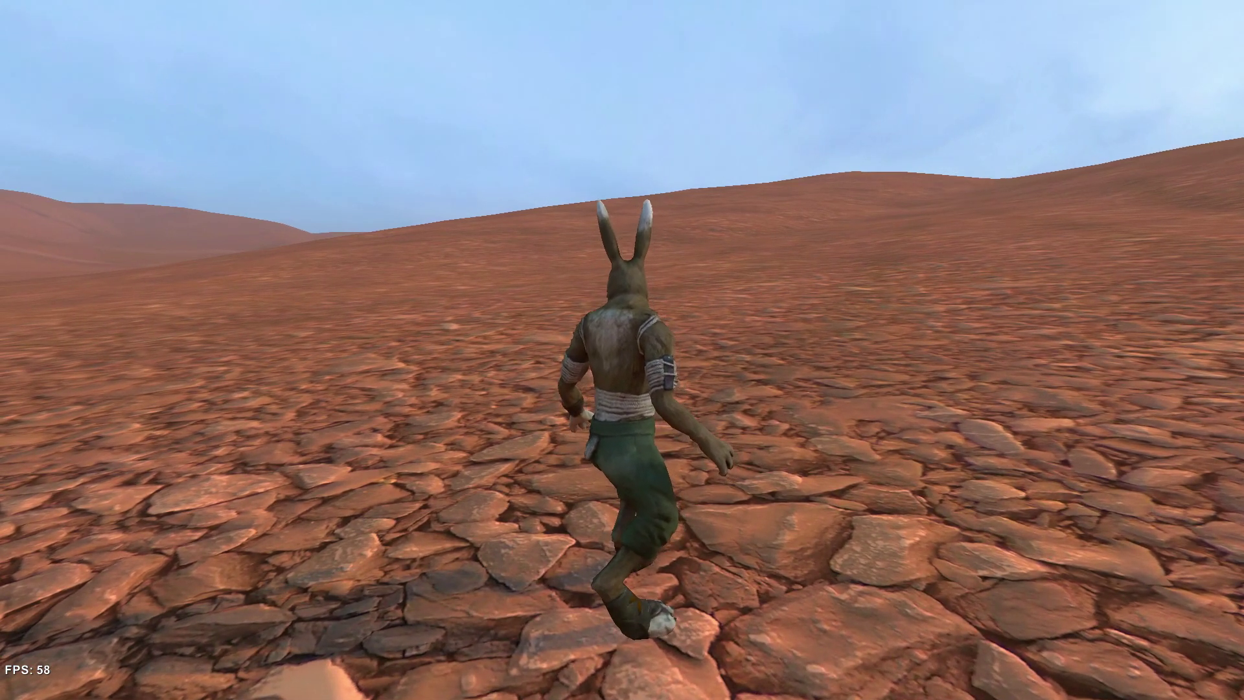
pyautogui.press('w')
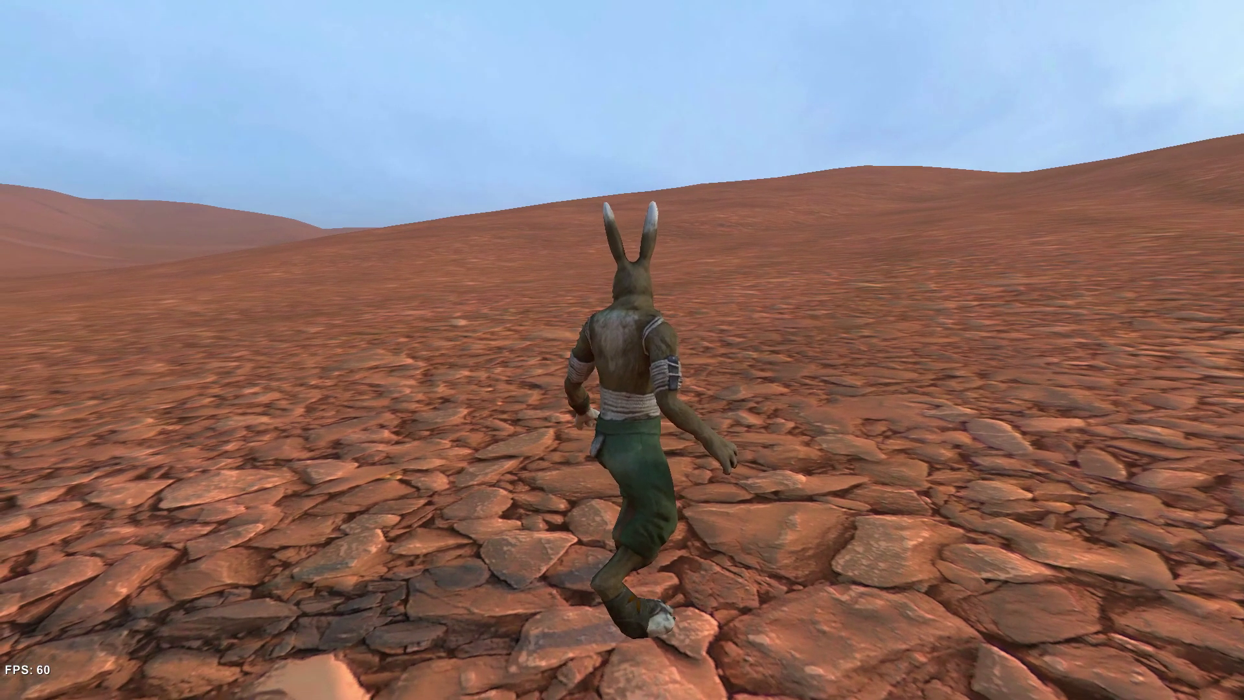
pyautogui.press('w')
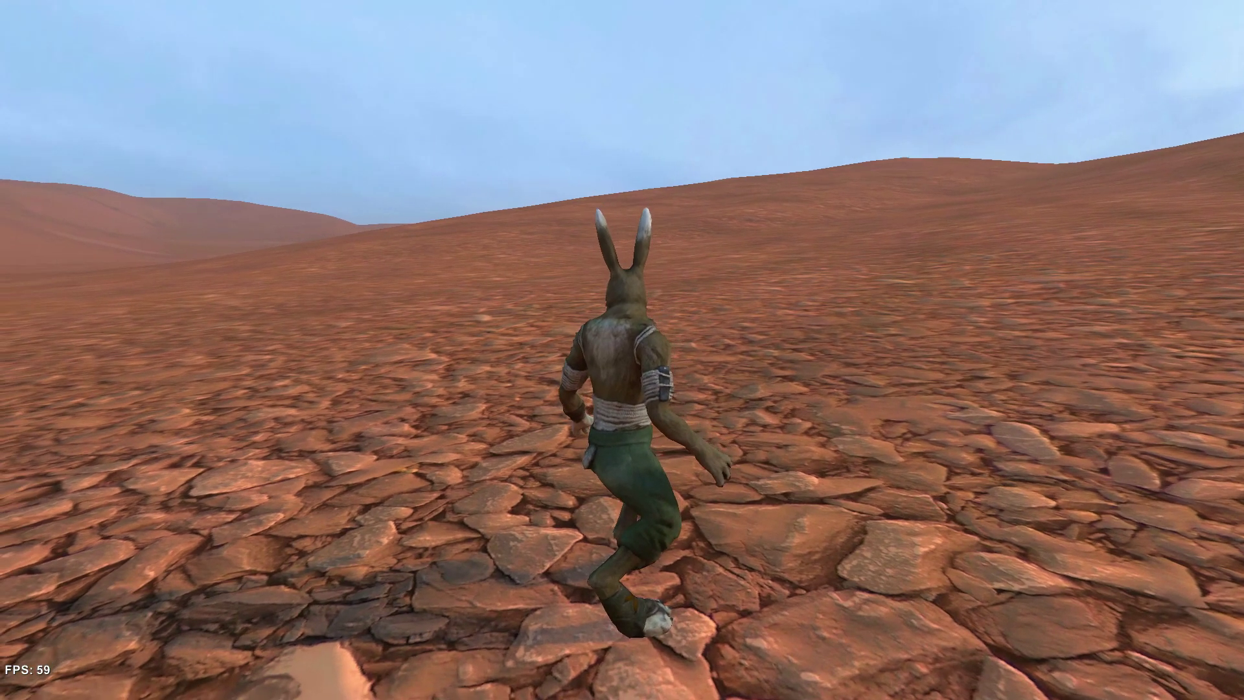
pyautogui.press('w')
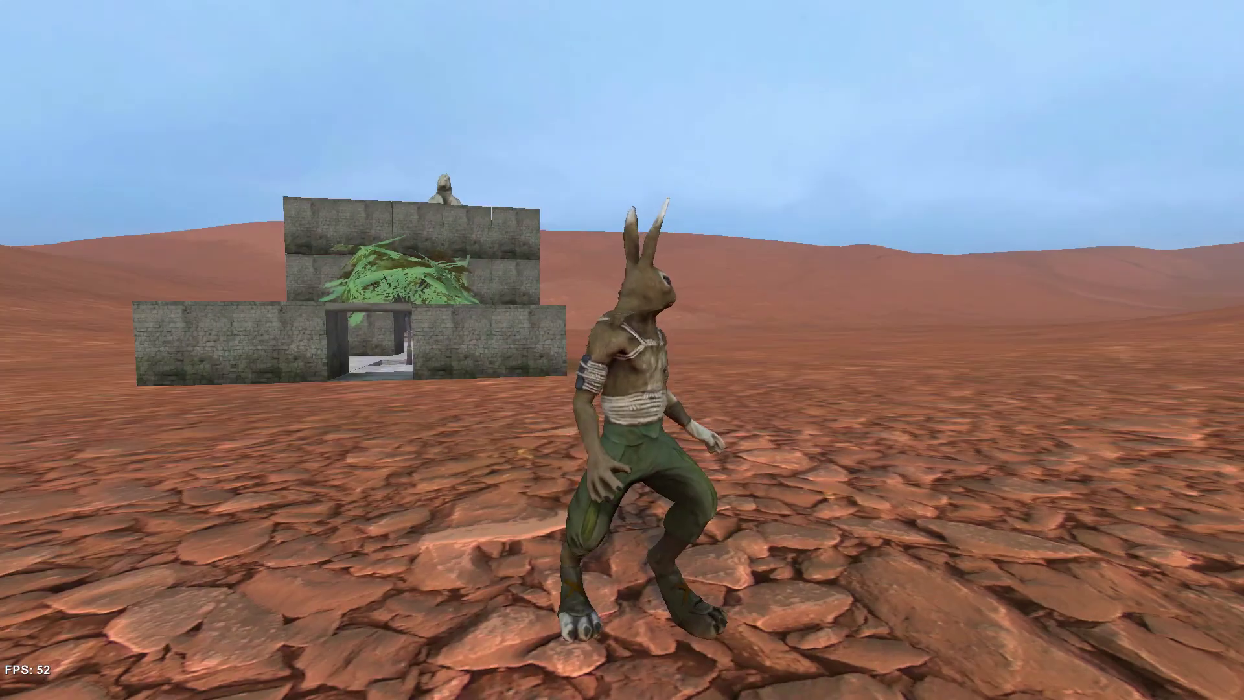
pyautogui.press('a')
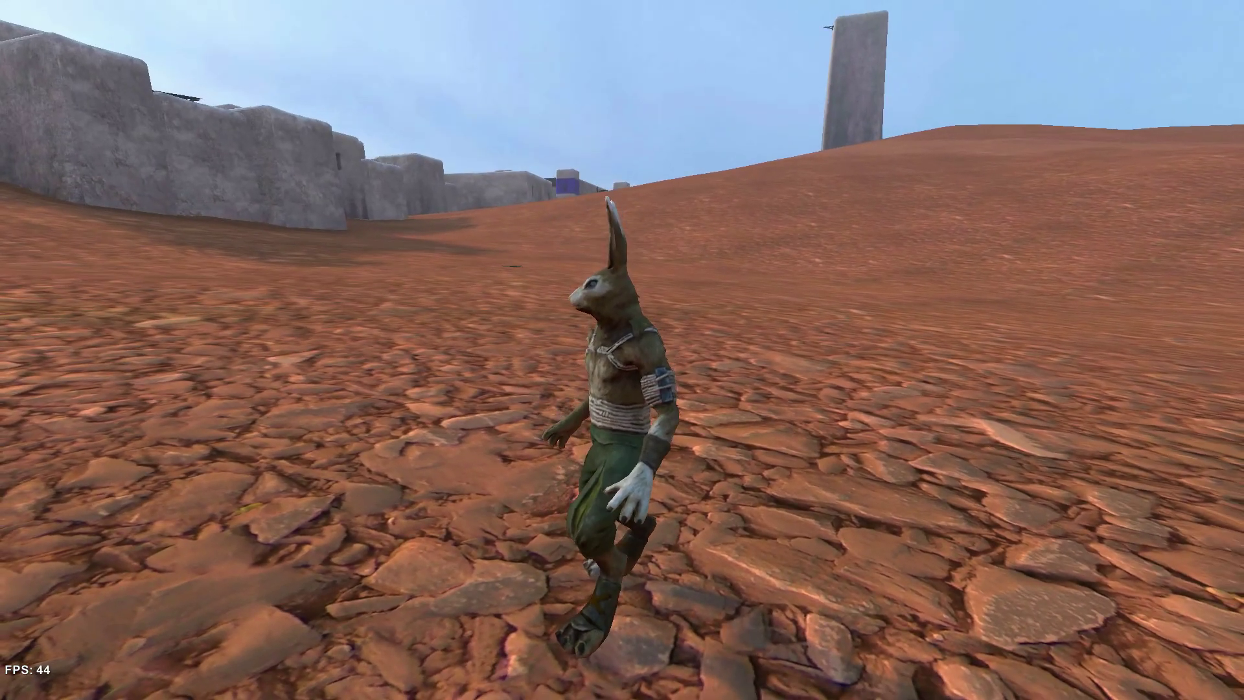
pyautogui.press('w')
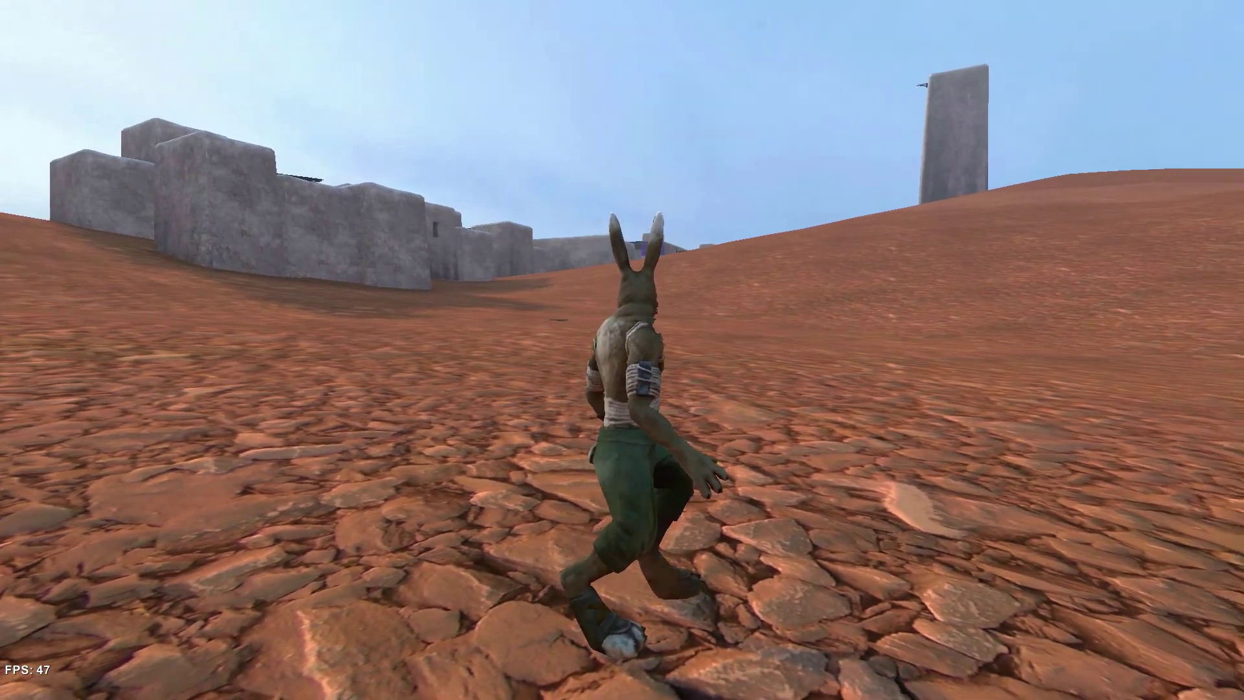
pyautogui.press('w')
pyautogui.press('w')
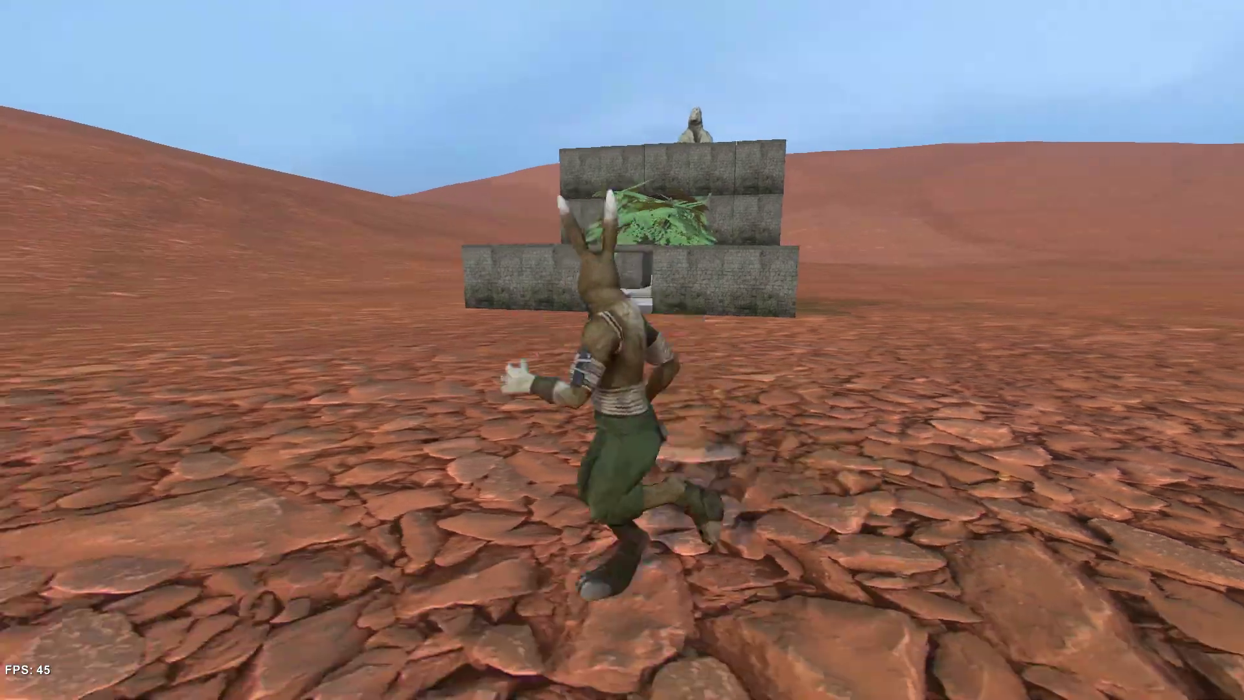
pyautogui.press('w')
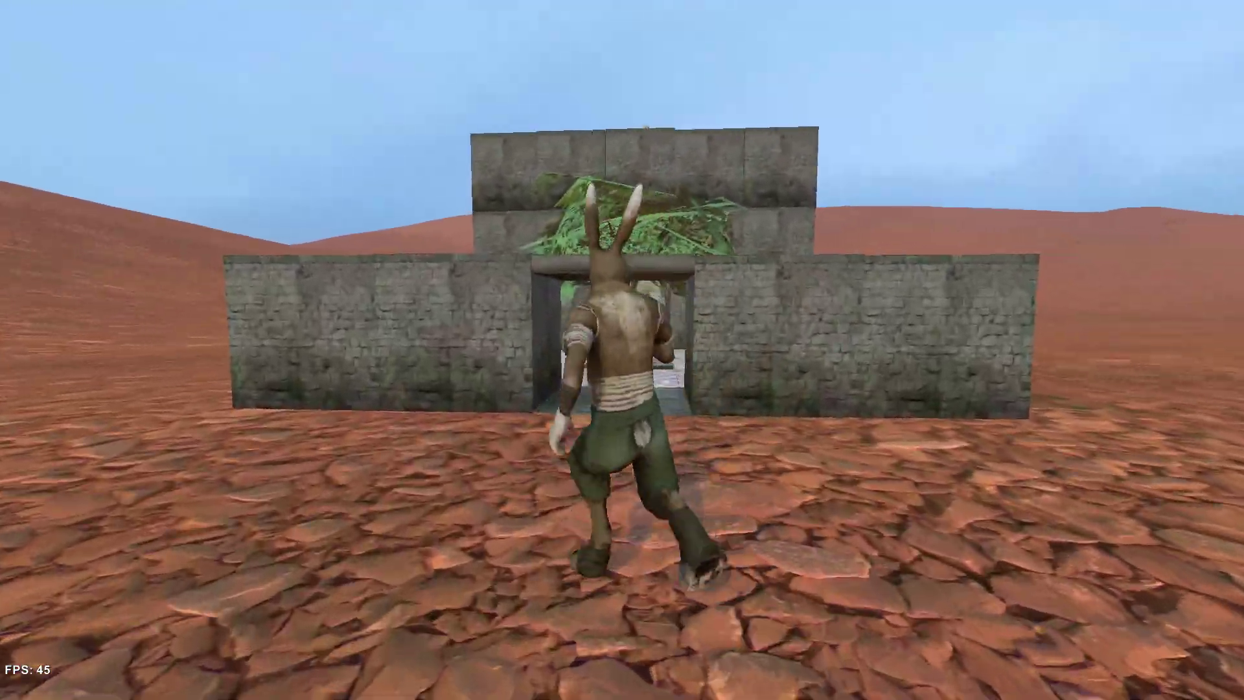
pyautogui.press('w')
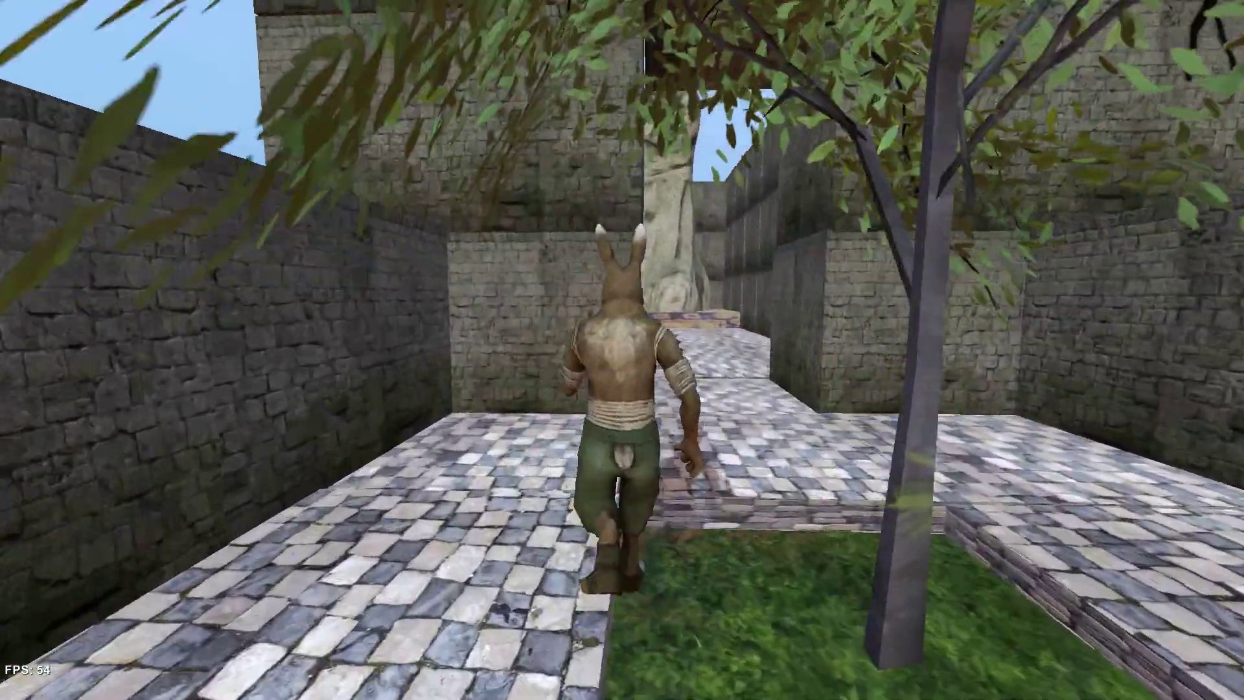
pyautogui.press('w')
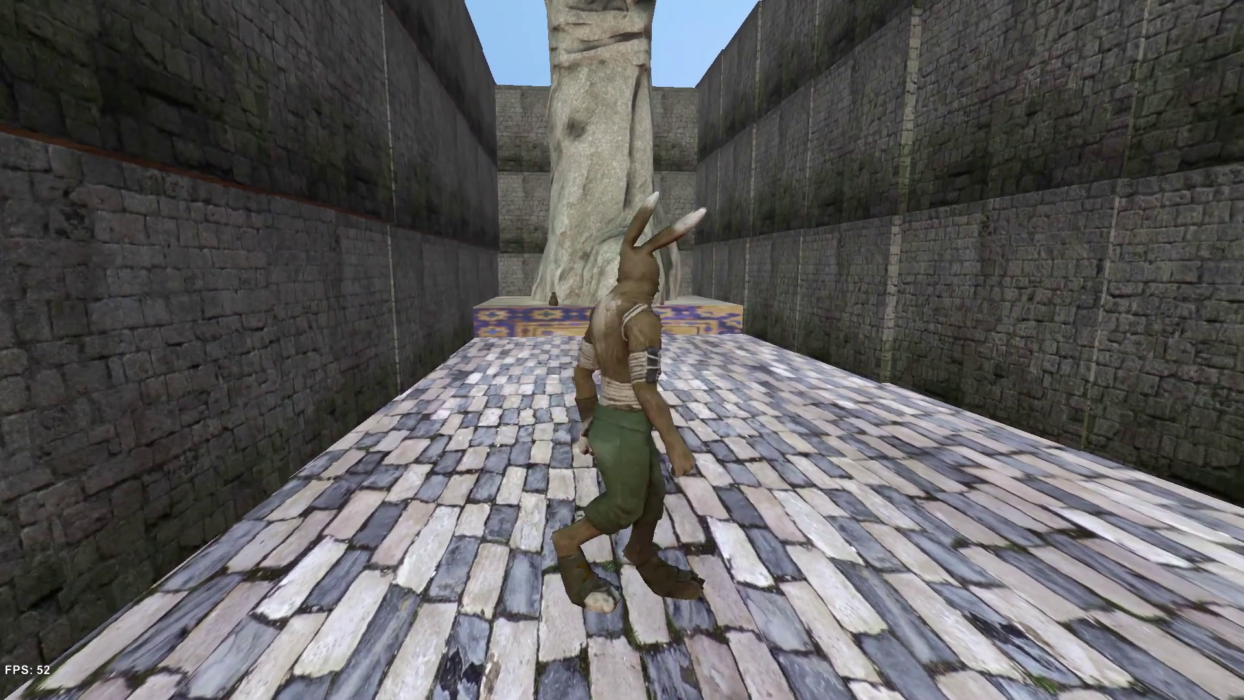
pyautogui.press('w')
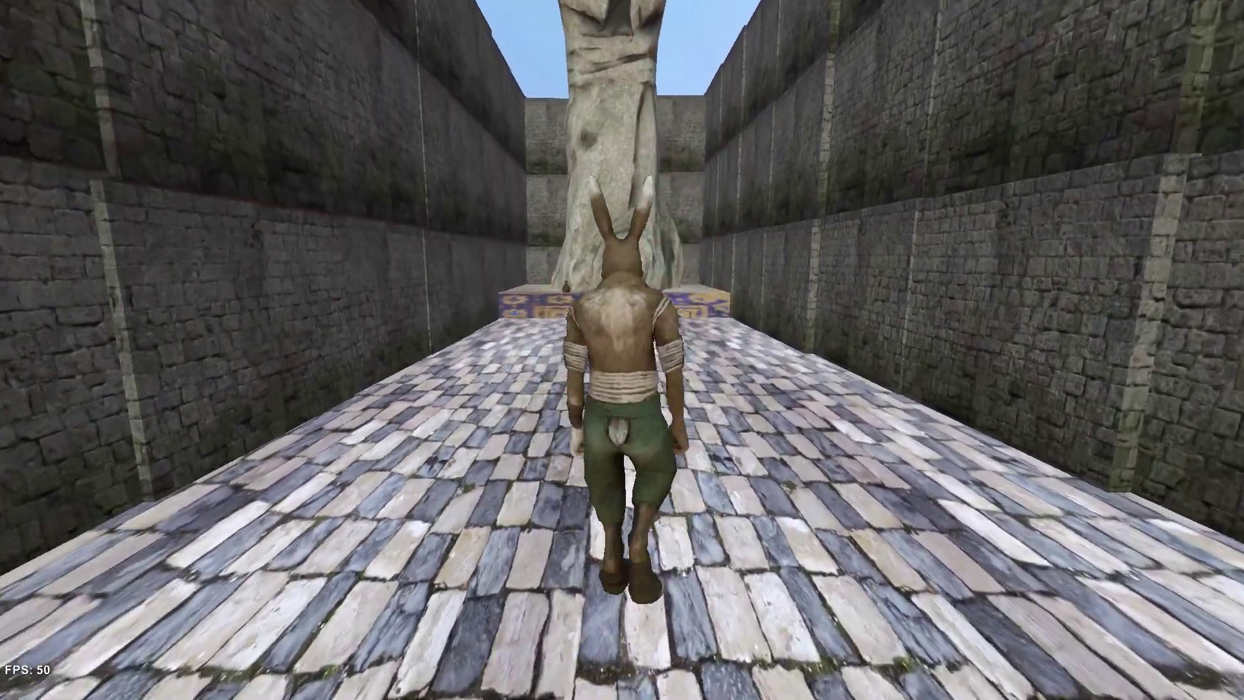
pyautogui.press('s')
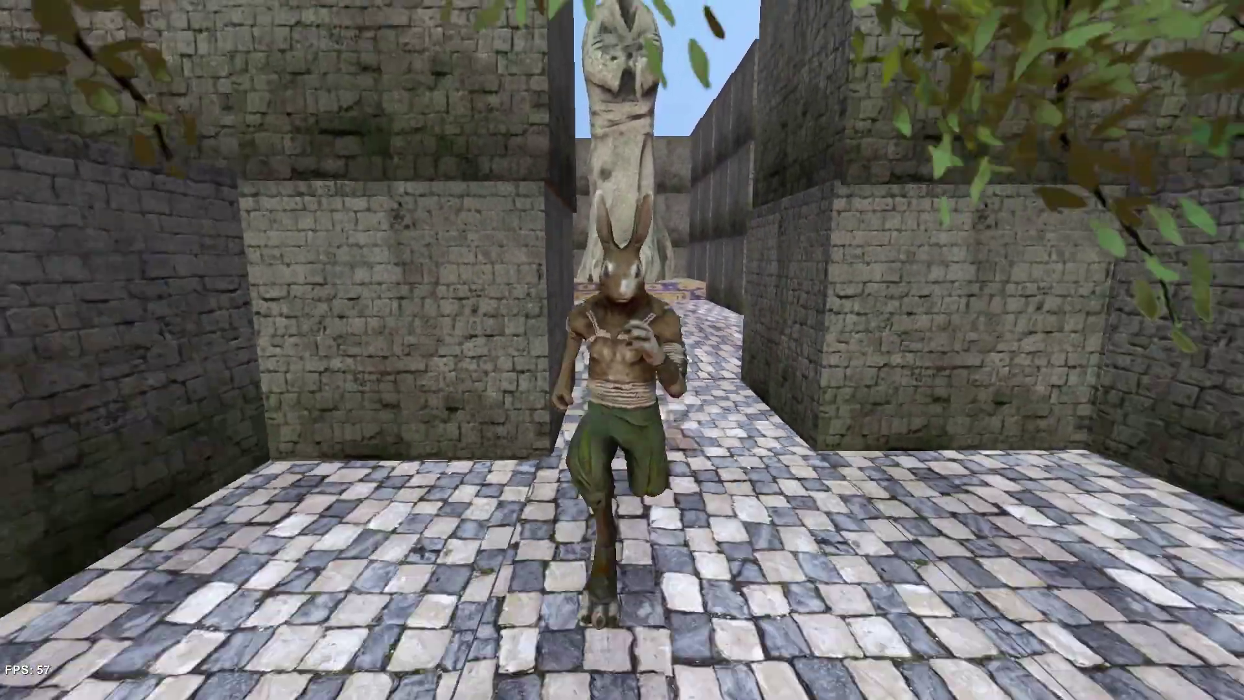
pyautogui.press('d')
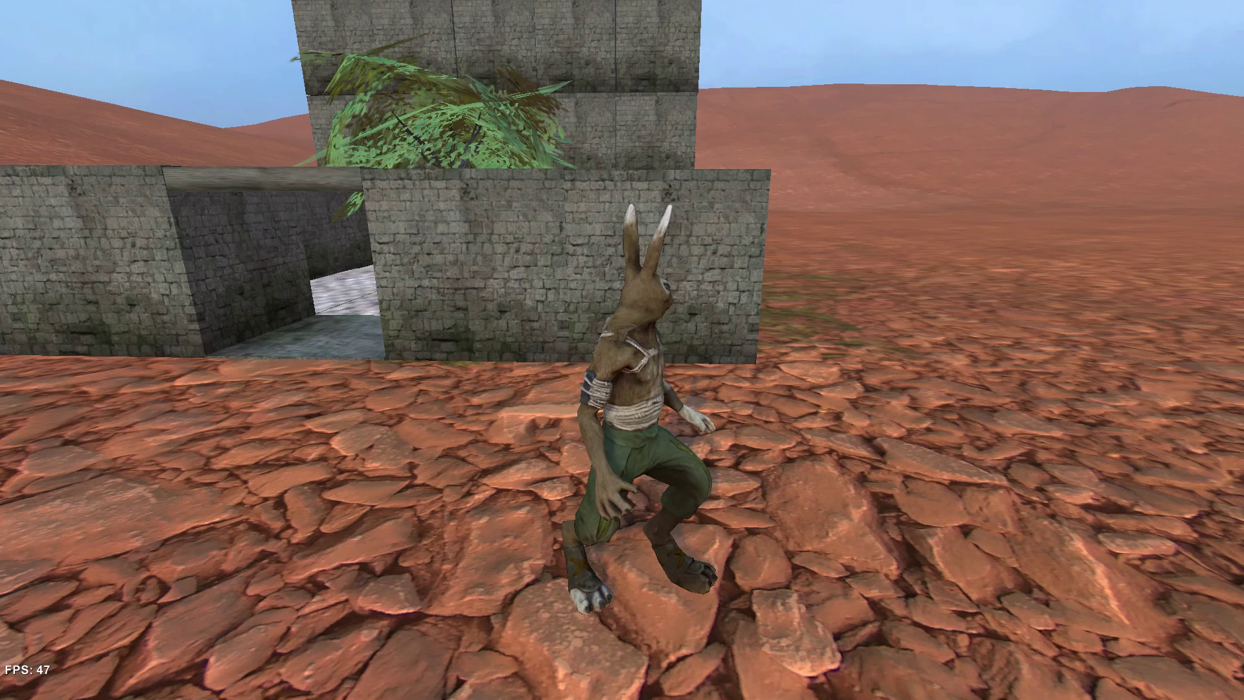
# - Switch from play mode to the level editor with a free camera
pyautogui.press('F1')
pyautogui.press('8')
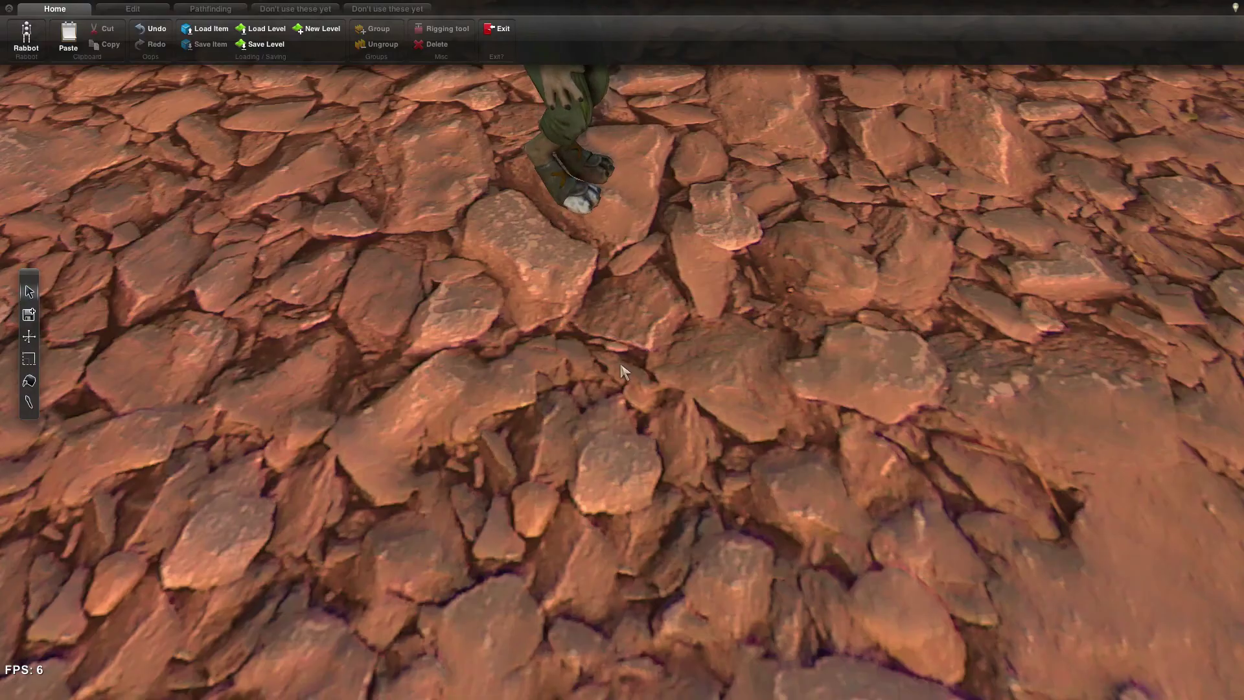
pyautogui.press('s')
pyautogui.moveTo(591, 324); pyautogui.dragTo(585, 298)
pyautogui.press('space')
# - Copy the bottom corner block of the temple's rear wall onto the open ground beside the building
pyautogui.moveTo(586, 305); pyautogui.dragTo(369, 278, button='right')
pyautogui.press('w')
pyautogui.moveTo(367, 272); pyautogui.dragTo(367, 284)
pyautogui.click(456, 299)
pyautogui.moveTo(464, 470)
pyautogui.mouseDown(button='right')
pyautogui.moveTo(459, 450)
pyautogui.moveTo(459, 464)
pyautogui.mouseUp(button='right')
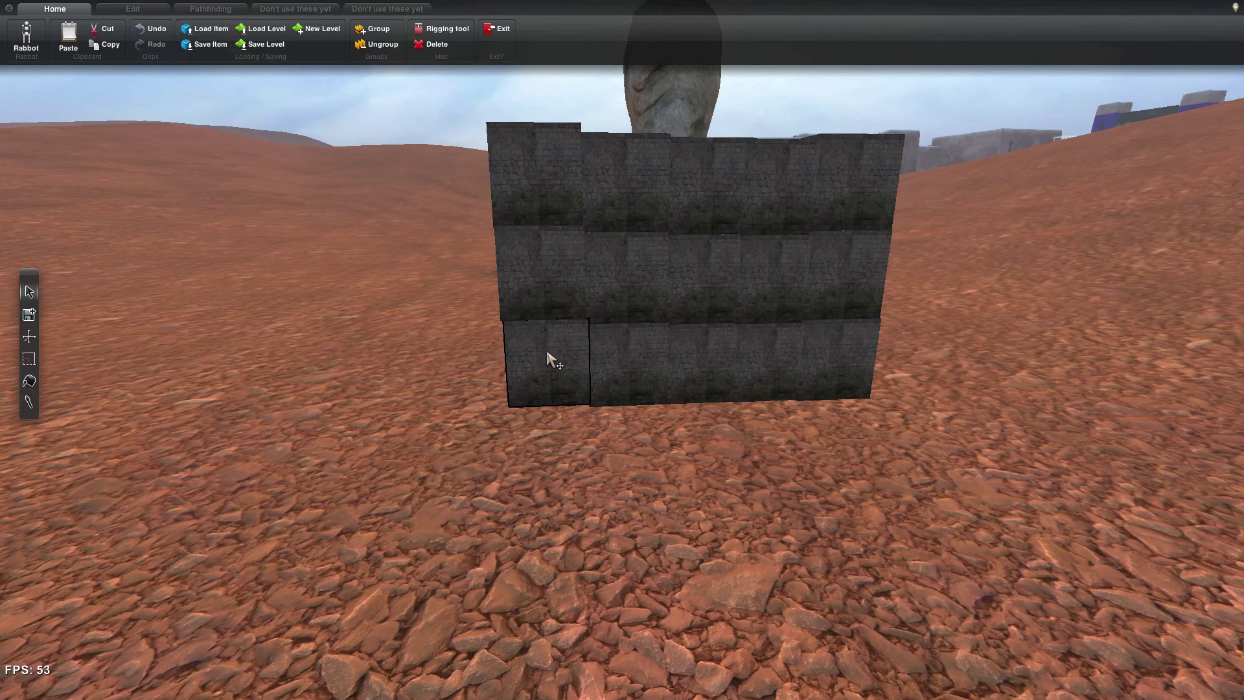
pyautogui.moveTo(554, 355); pyautogui.dragTo(295, 269)
pyautogui.press('a')
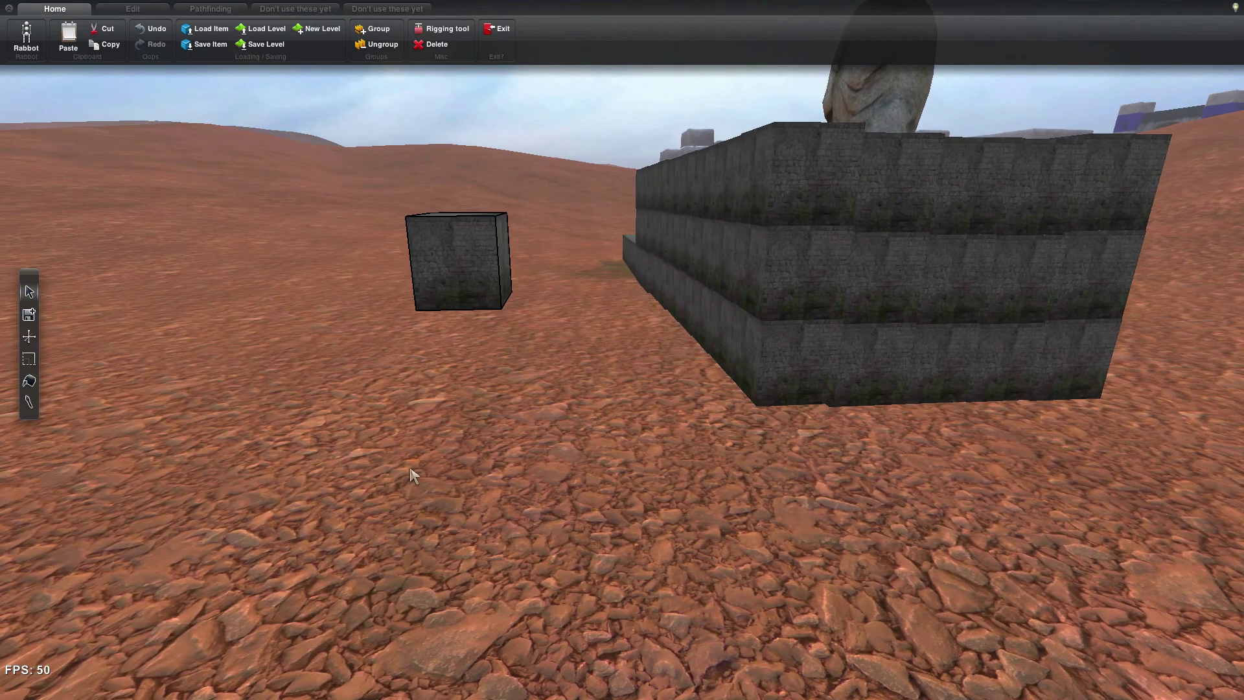
# - Reposition the copied stone block on the ground next to the temple's side wall
pyautogui.press('space')
pyautogui.moveTo(416, 471); pyautogui.dragTo(512, 364)
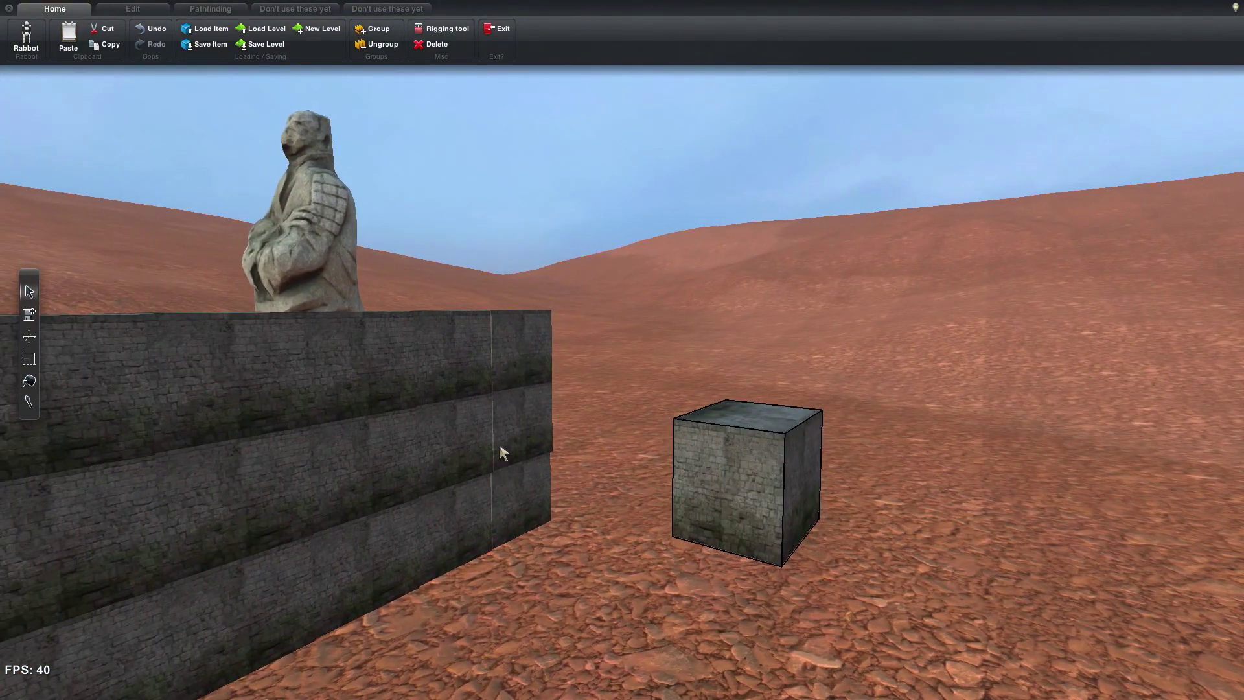
pyautogui.moveTo(617, 582); pyautogui.dragTo(660, 576)
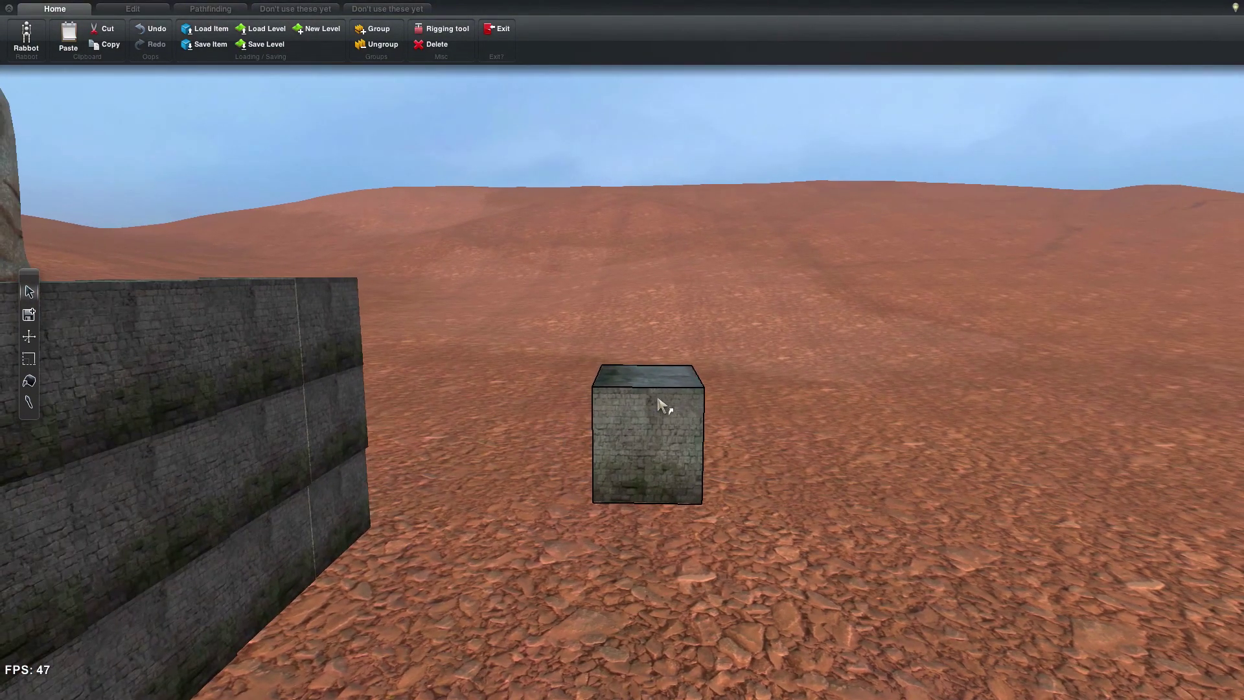
pyautogui.moveTo(654, 382); pyautogui.dragTo(609, 519)
pyautogui.moveTo(540, 469); pyautogui.dragTo(523, 491)
pyautogui.press('d')
pyautogui.press('a')
pyautogui.press('a')
pyautogui.press('space')
pyautogui.press('d')
pyautogui.moveTo(674, 570); pyautogui.dragTo(535, 555)
pyautogui.doubleClick(571, 561)
pyautogui.click(536, 555)
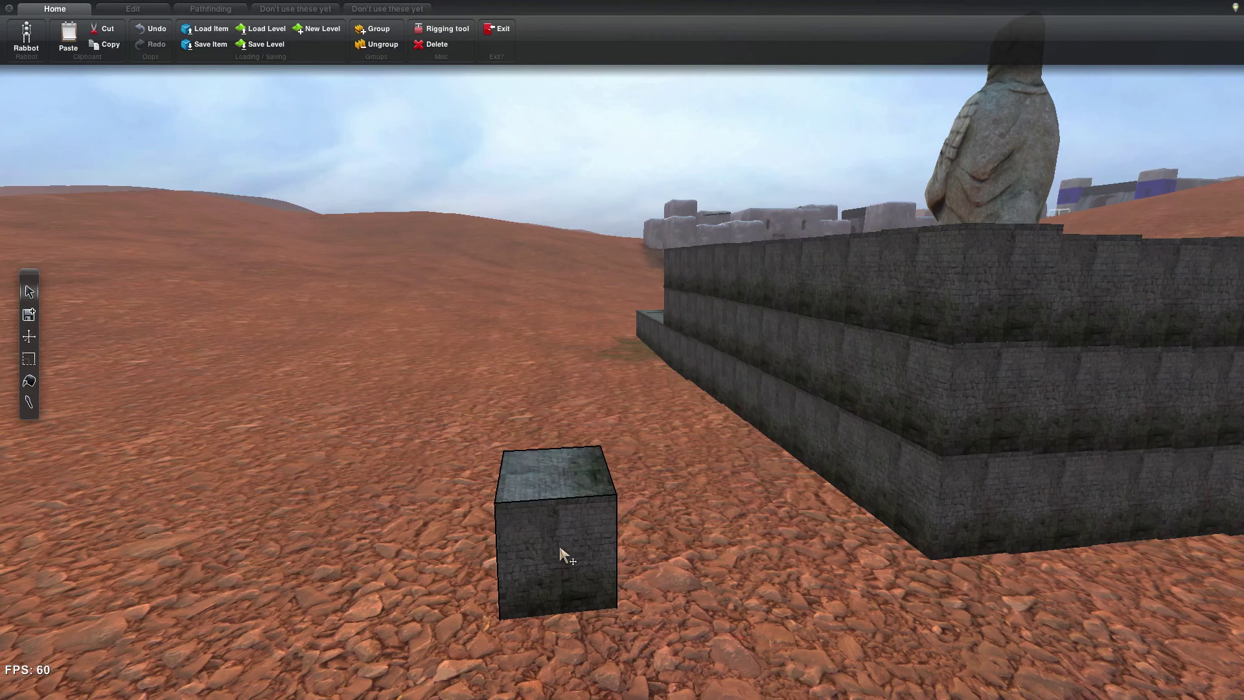
pyautogui.moveTo(552, 468); pyautogui.dragTo(343, 495)
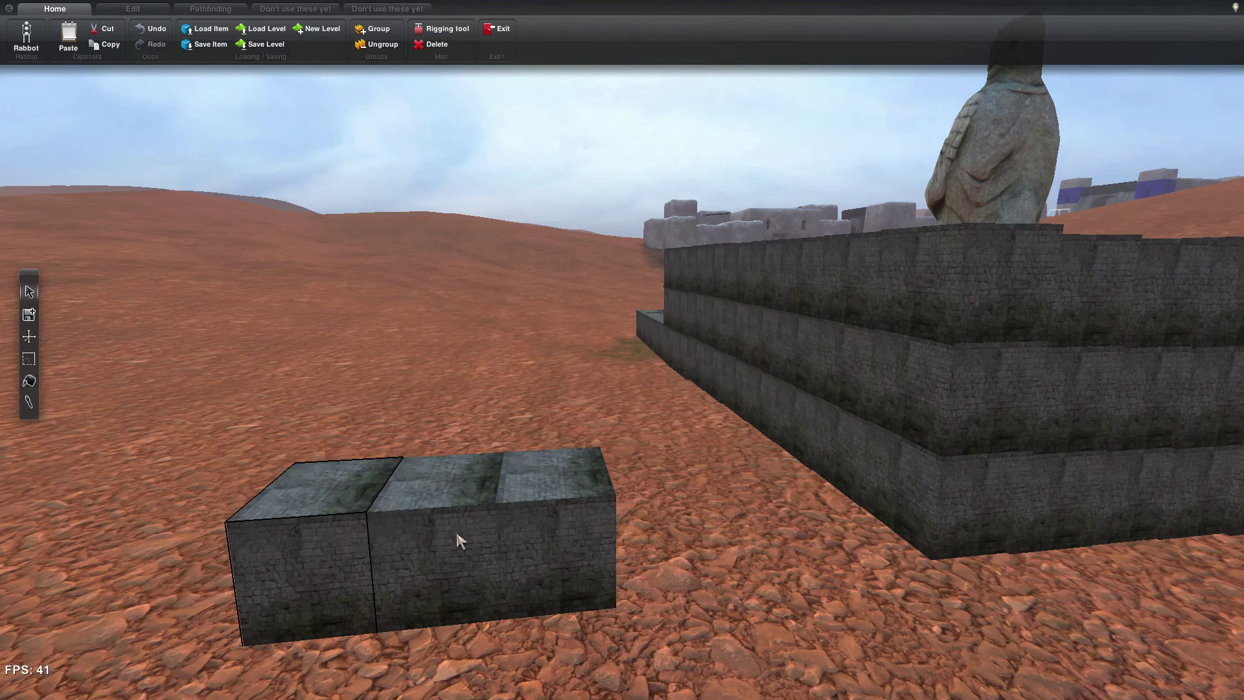
pyautogui.hotkey('ctrl', 'z')
pyautogui.hotkey('ctrl', 'z')
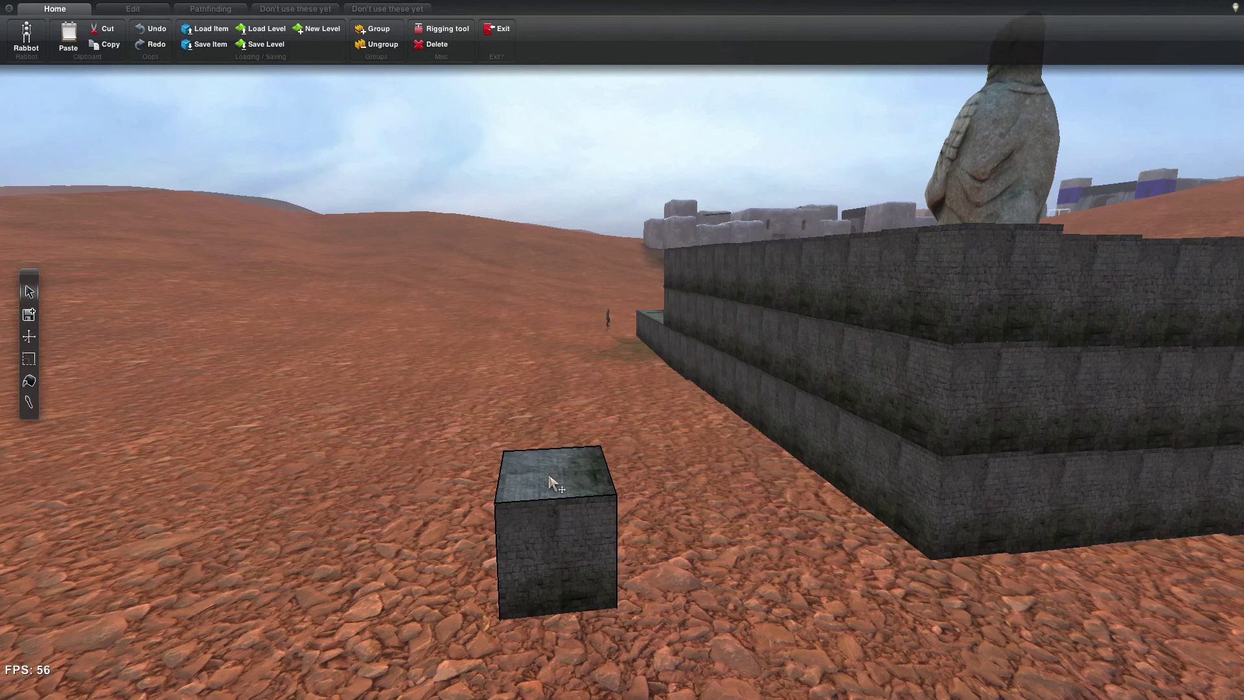
# - Stack copies of the single block upward to build a column three blocks high
pyautogui.moveTo(549, 483); pyautogui.dragTo(554, 248)
pyautogui.click(731, 560)
pyautogui.press('s')
pyautogui.moveTo(727, 560); pyautogui.dragTo(724, 596)
pyautogui.press('d')
pyautogui.press('a')
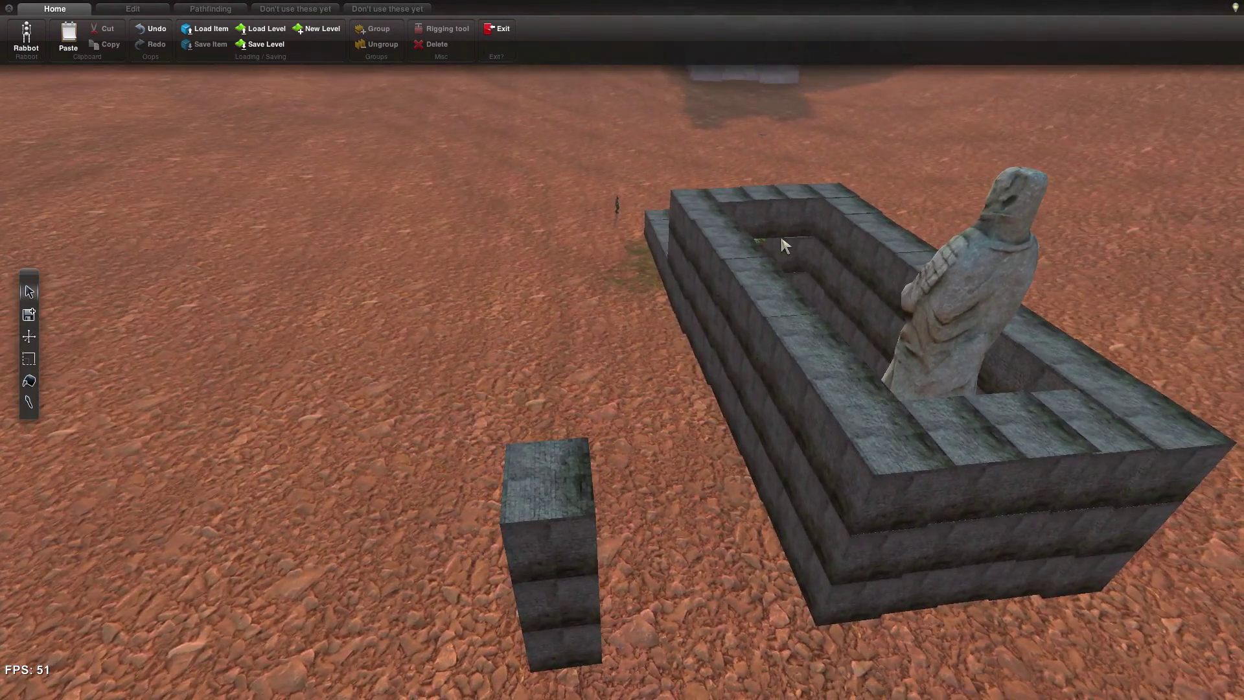
# - Select the whole three-block column and duplicate it in a row to form a wall parallel to the temple's side
pyautogui.keyDown('alt'); pyautogui.moveTo(857, 448); pyautogui.dragTo(852, 388); pyautogui.keyUp('alt')
pyautogui.moveTo(491, 520); pyautogui.dragTo(559, 574)
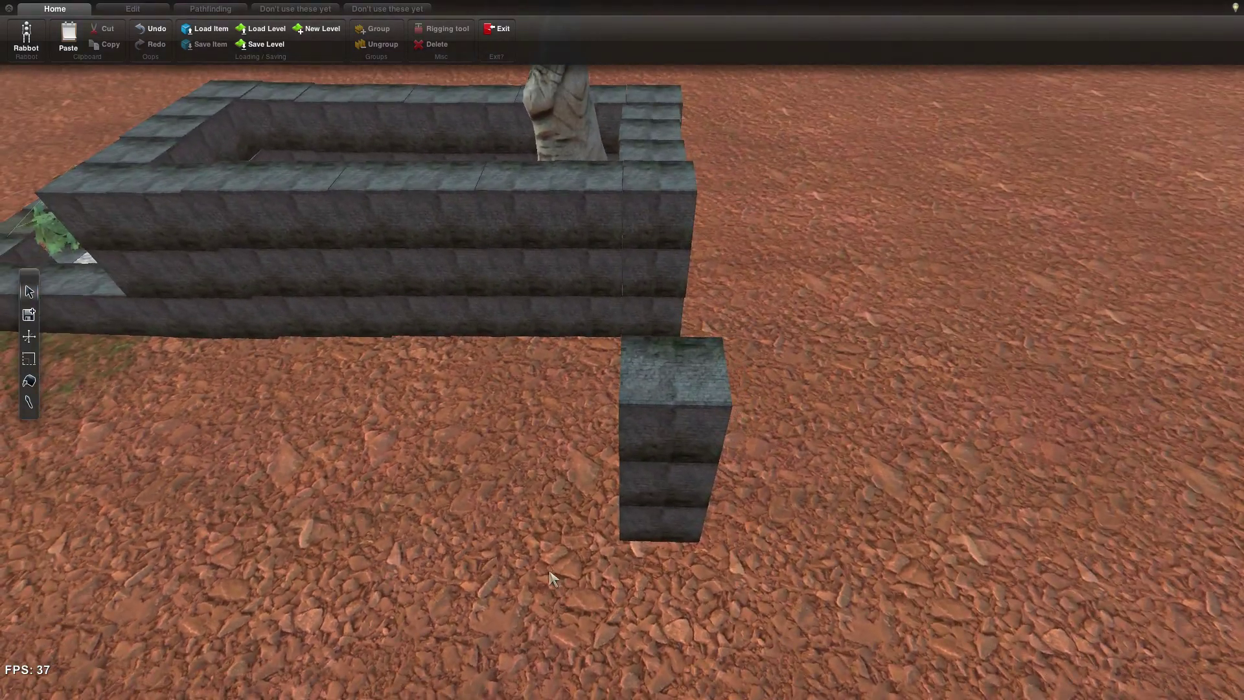
pyautogui.press('w')
pyautogui.press('s')
pyautogui.moveTo(564, 481); pyautogui.dragTo(562, 500, button='right')
pyautogui.press('w')
pyautogui.scroll(3, 562, 507)
pyautogui.moveTo(614, 374); pyautogui.dragTo(886, 558)
pyautogui.press('s')
pyautogui.moveTo(779, 579)
pyautogui.mouseDown(button='right')
pyautogui.moveTo(807, 574)
pyautogui.moveTo(773, 579)
pyautogui.moveTo(777, 564)
pyautogui.mouseUp(button='right')
pyautogui.press('w')
pyautogui.press('d')
pyautogui.press('a')
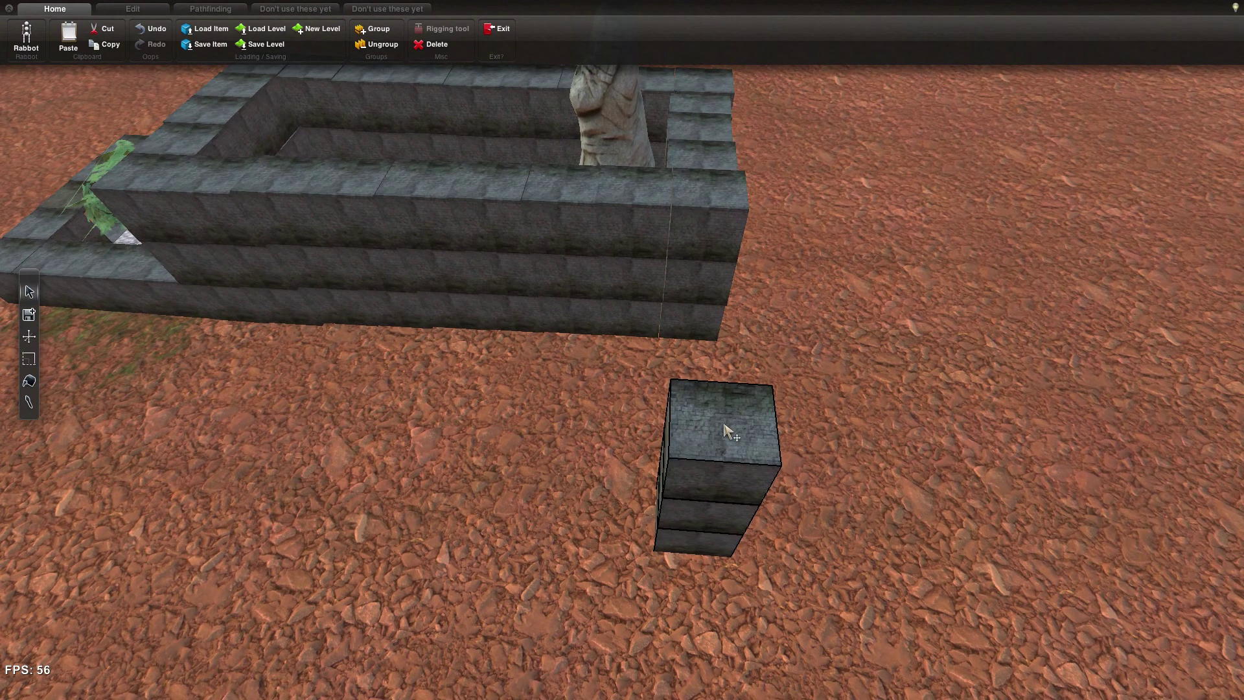
pyautogui.keyDown('alt'); pyautogui.moveTo(725, 431); pyautogui.dragTo(17, 373); pyautogui.keyUp('alt')
pyautogui.press('a')
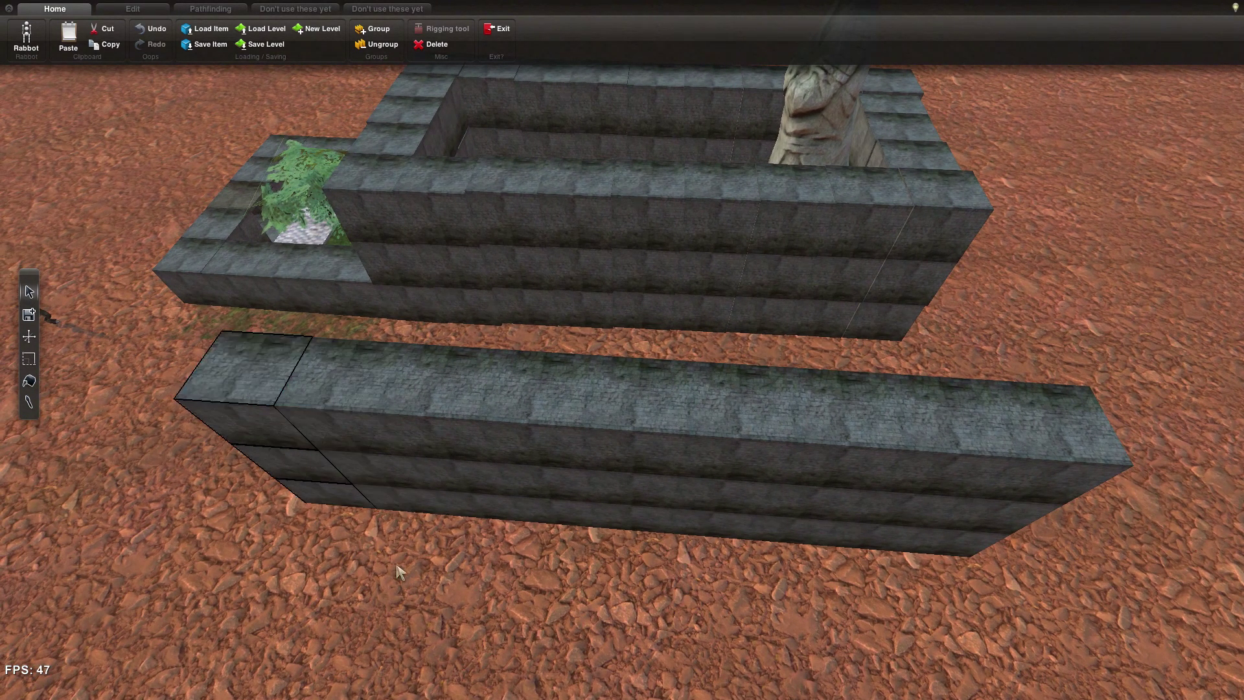
# - Return to play mode and run and jump the rabbit near the new wall to view it at character scale
pyautogui.press('a')
pyautogui.moveTo(400, 567); pyautogui.dragTo(510, 530)
pyautogui.press('s')
pyautogui.press('w')
pyautogui.press('s')
pyautogui.press('8')
pyautogui.press('a')
pyautogui.press('w')
pyautogui.press('space')
pyautogui.press('space')
pyautogui.press('w')
pyautogui.press('space')
pyautogui.press('space')
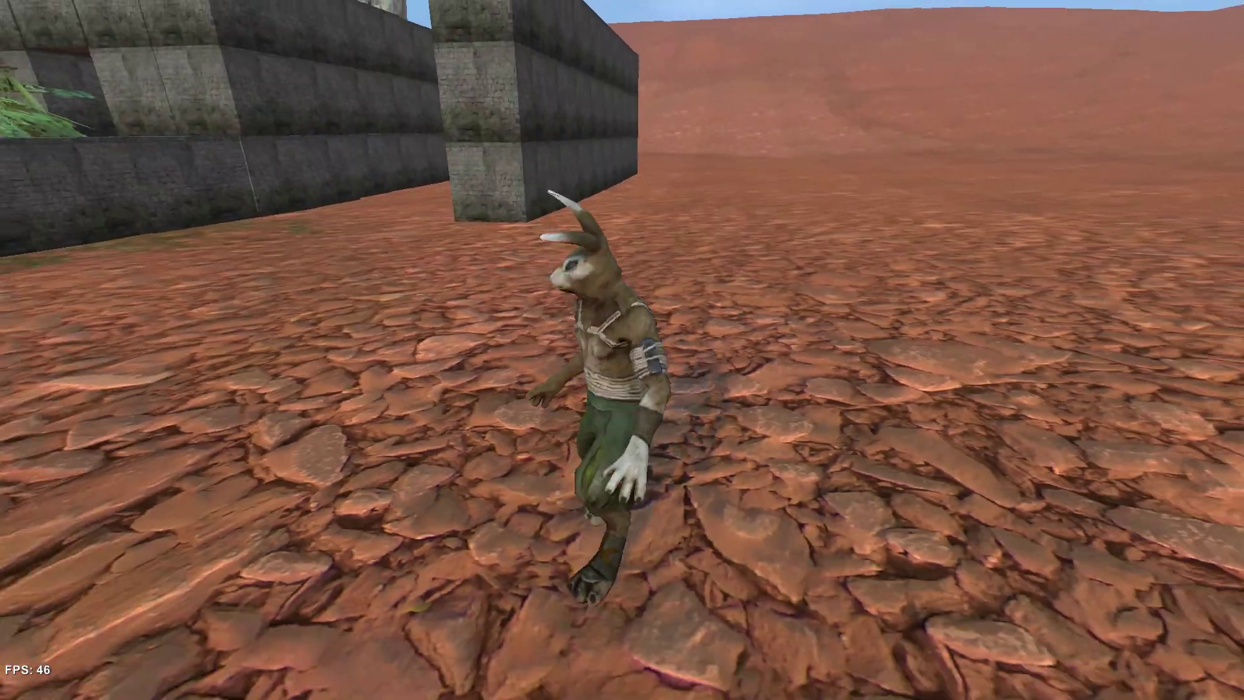
# - Reopen the level editor and detach the free camera from the rabbit character
pyautogui.press('F1')
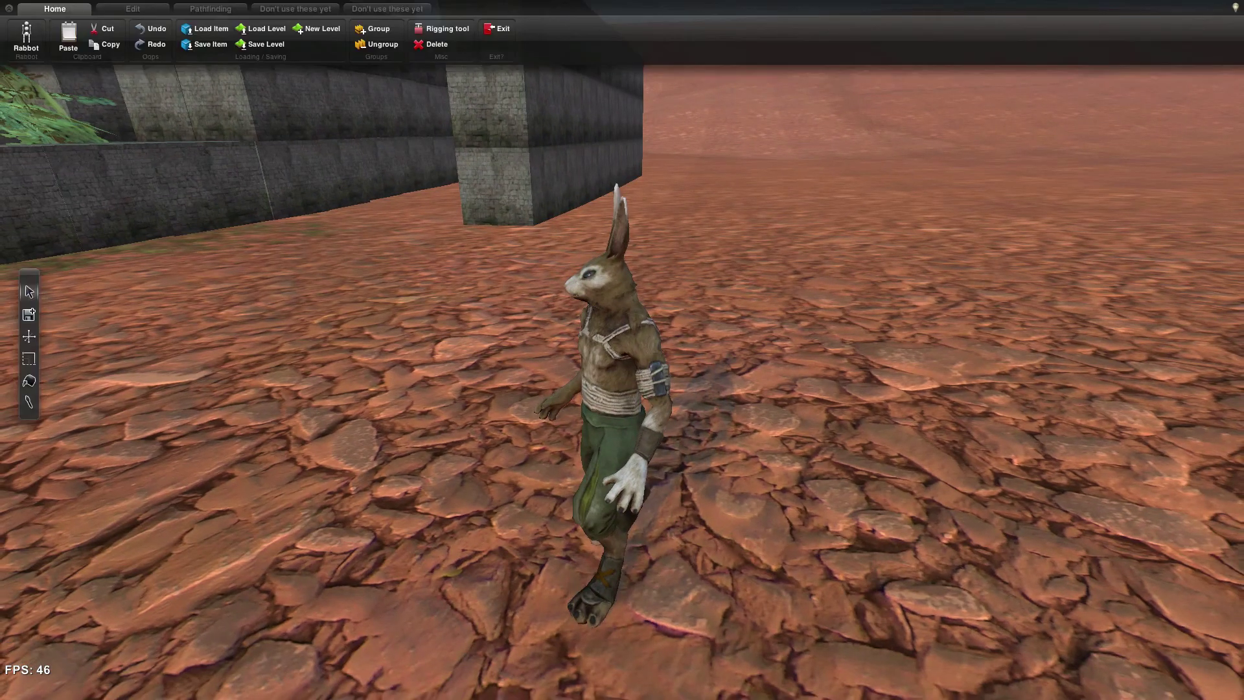
pyautogui.press('8')
pyautogui.press('a')
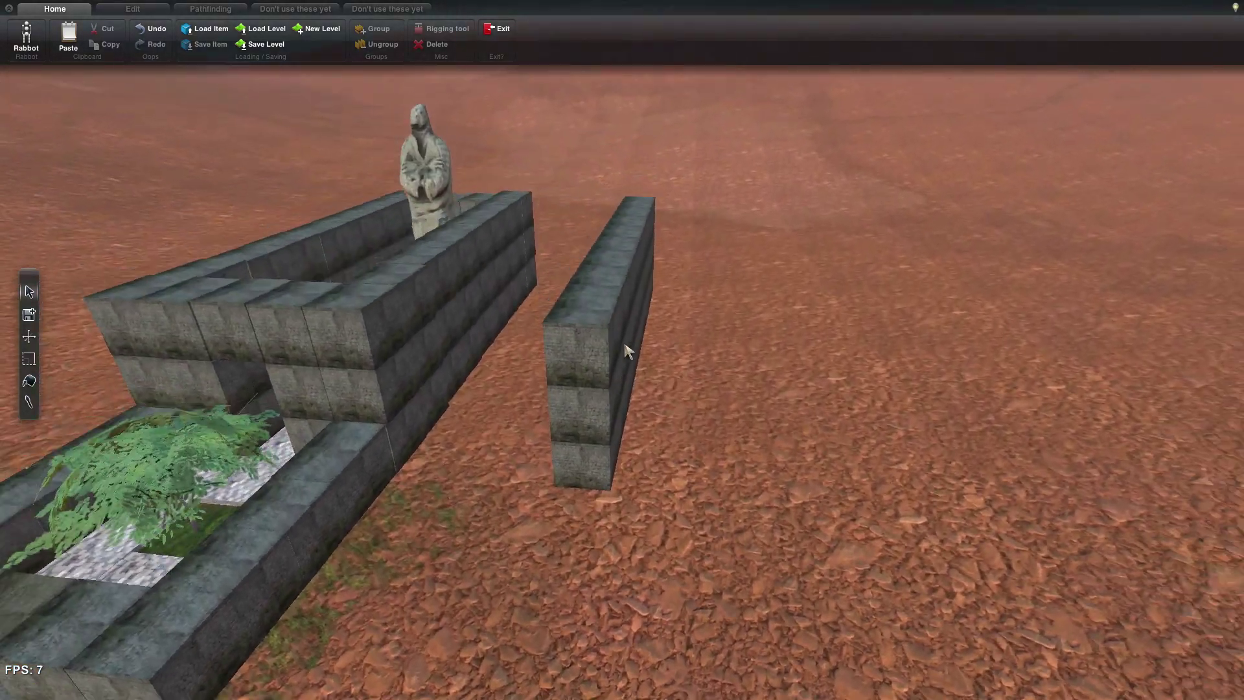
# - Select the entire new wall and duplicate it across the open ground as a second, parallel wall
pyautogui.moveTo(625, 343); pyautogui.dragTo(641, 350, button='right')
pyautogui.press('w')
pyautogui.press('a')
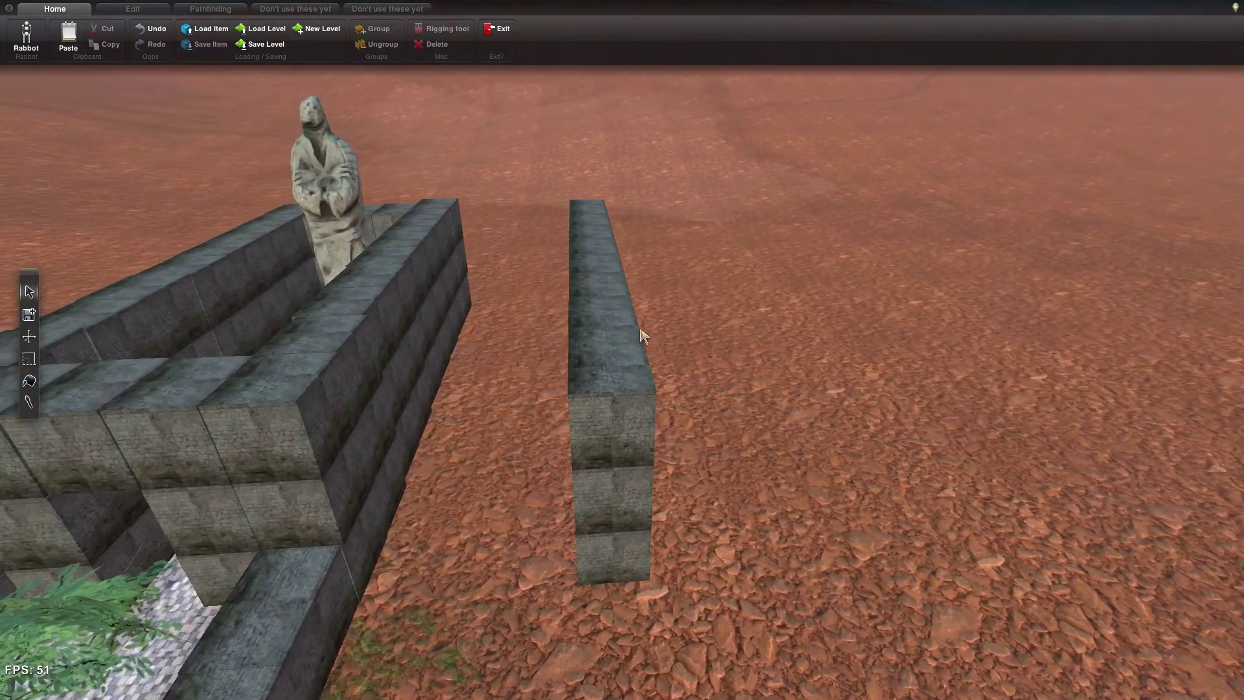
pyautogui.moveTo(566, 187); pyautogui.dragTo(725, 608)
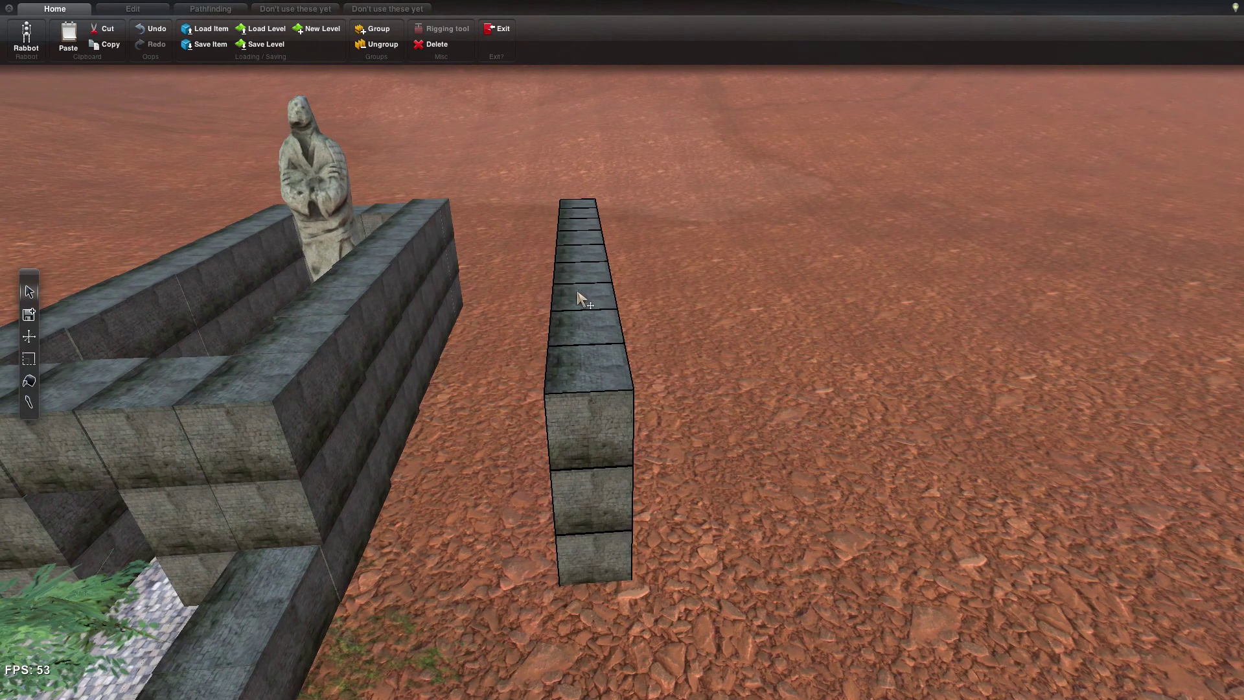
pyautogui.keyDown('alt'); pyautogui.moveTo(583, 302); pyautogui.dragTo(1185, 279); pyautogui.keyUp('alt')
pyautogui.press('d')
pyautogui.press('a')
pyautogui.press('s')
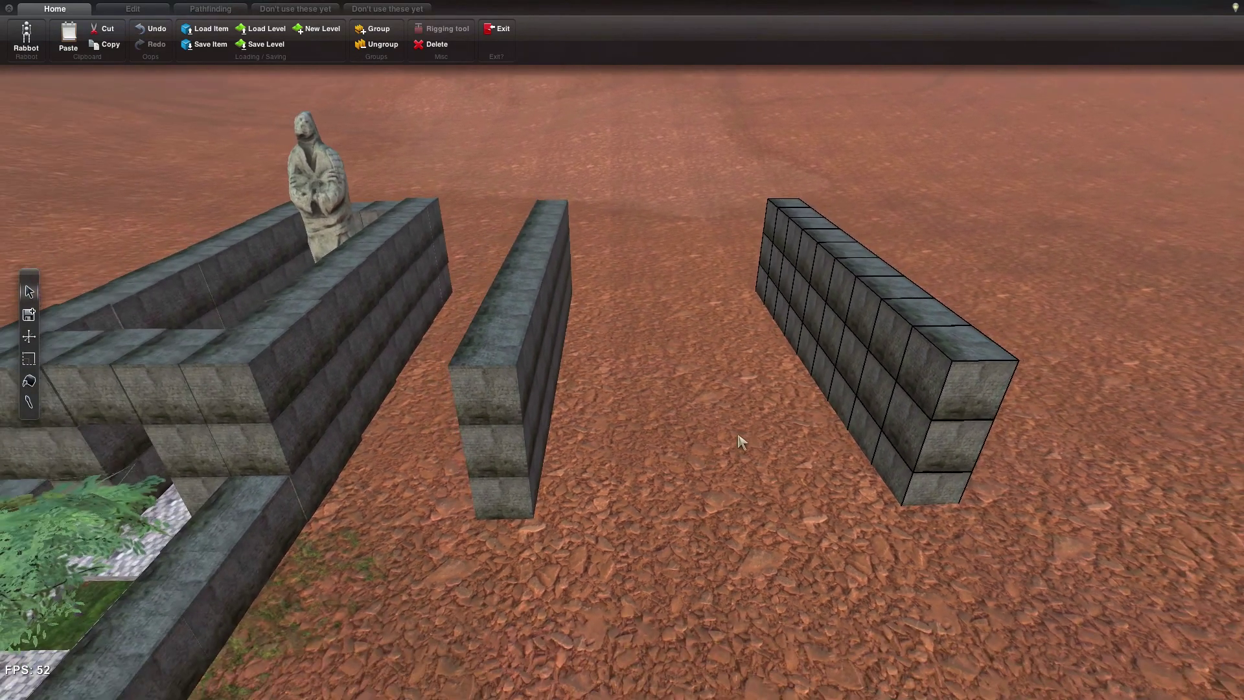
pyautogui.moveTo(742, 441); pyautogui.dragTo(586, 206, button='right')
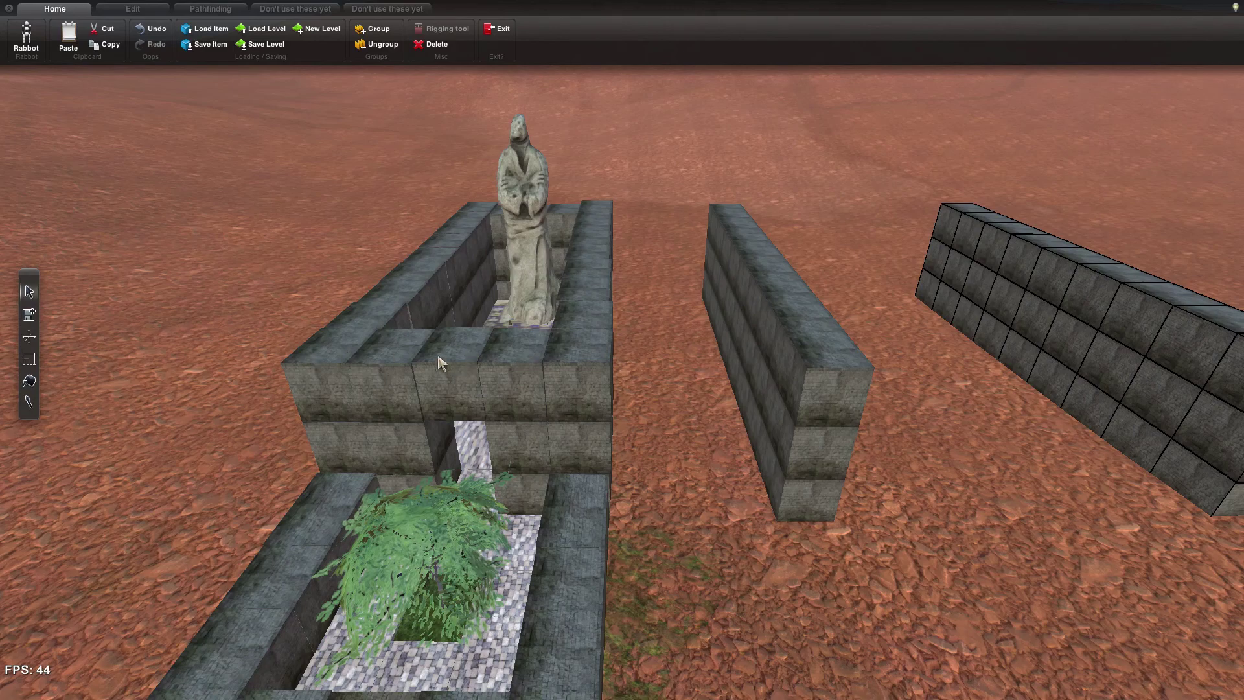
pyautogui.press('d')
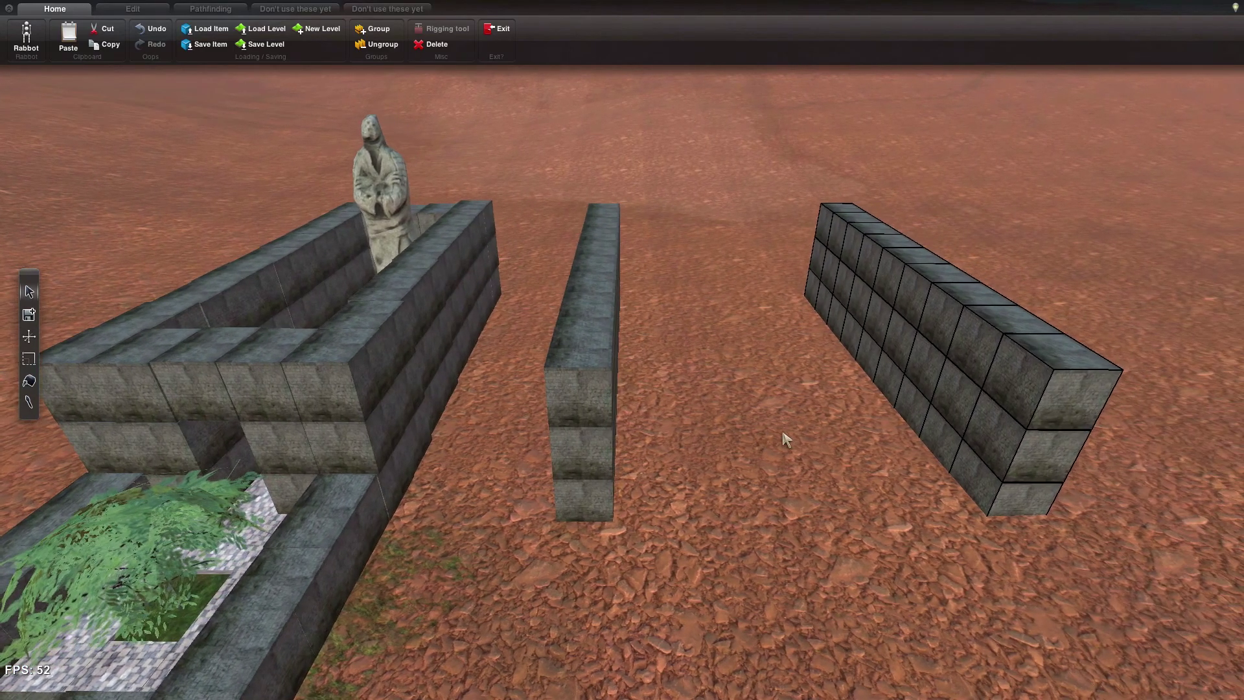
pyautogui.moveTo(784, 434); pyautogui.dragTo(687, 439)
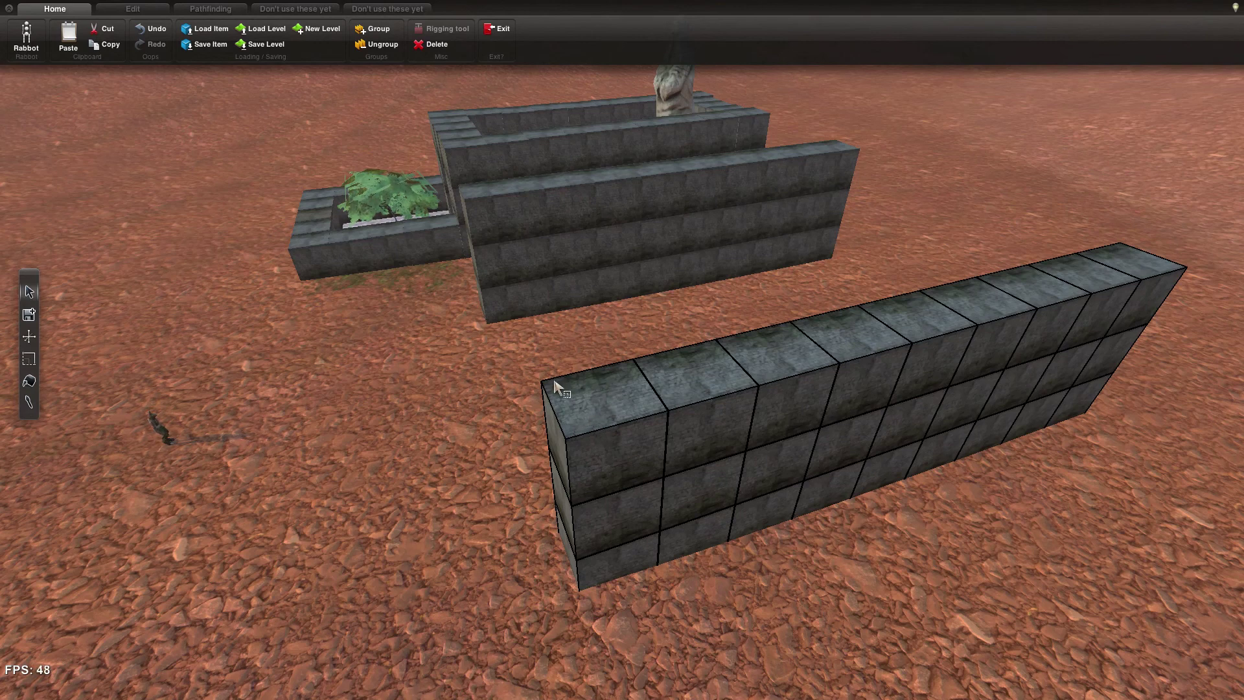
# - Rotate the selected outer wall's blocks in place a quarter turn until they line up again
pyautogui.click(589, 377)
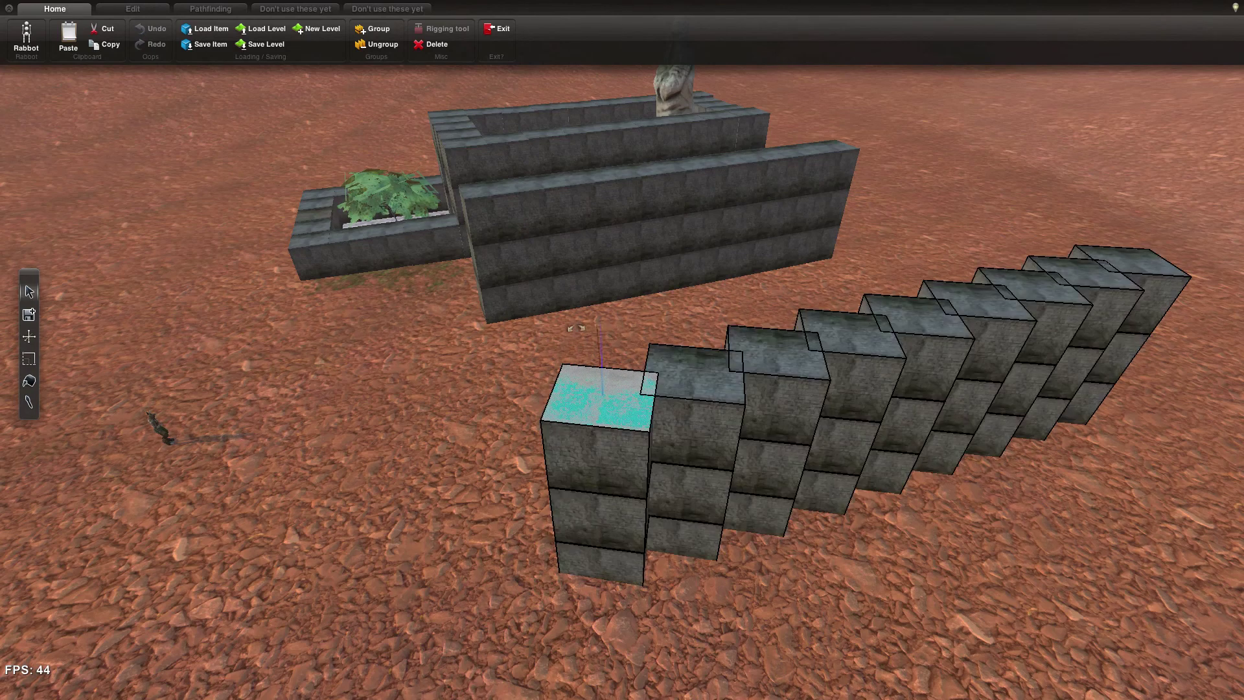
pyautogui.moveTo(483, 345); pyautogui.dragTo(533, 456)
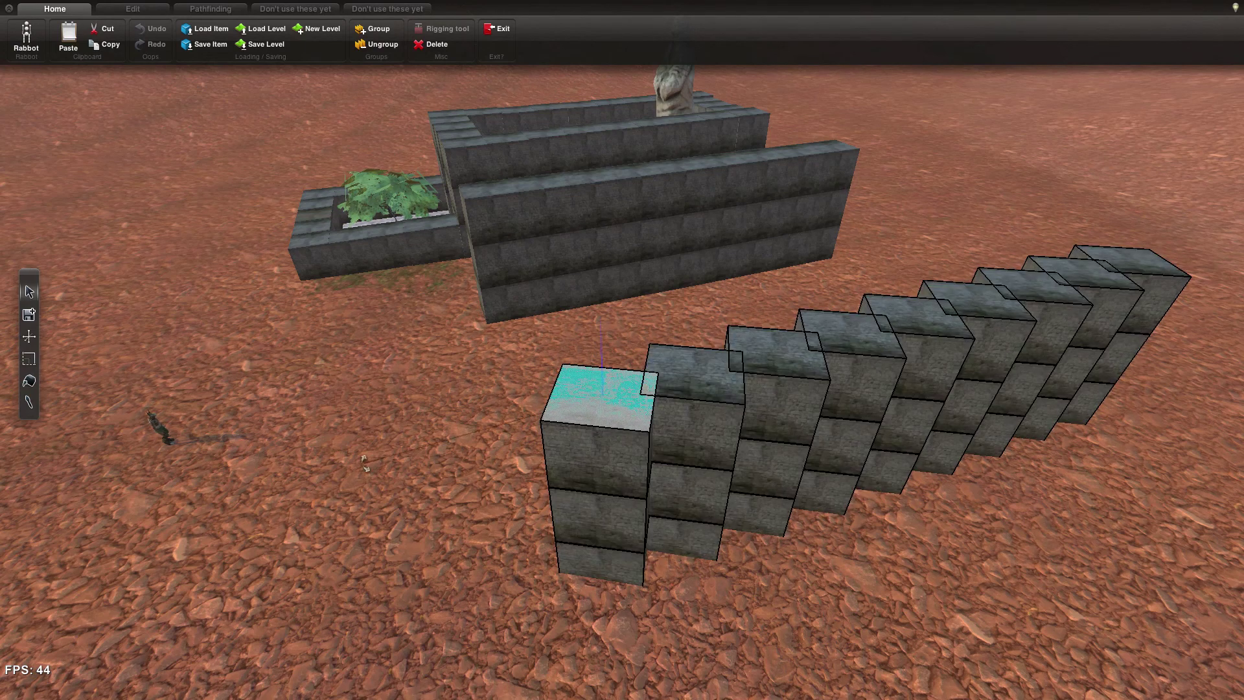
pyautogui.moveTo(320, 484); pyautogui.dragTo(596, 469)
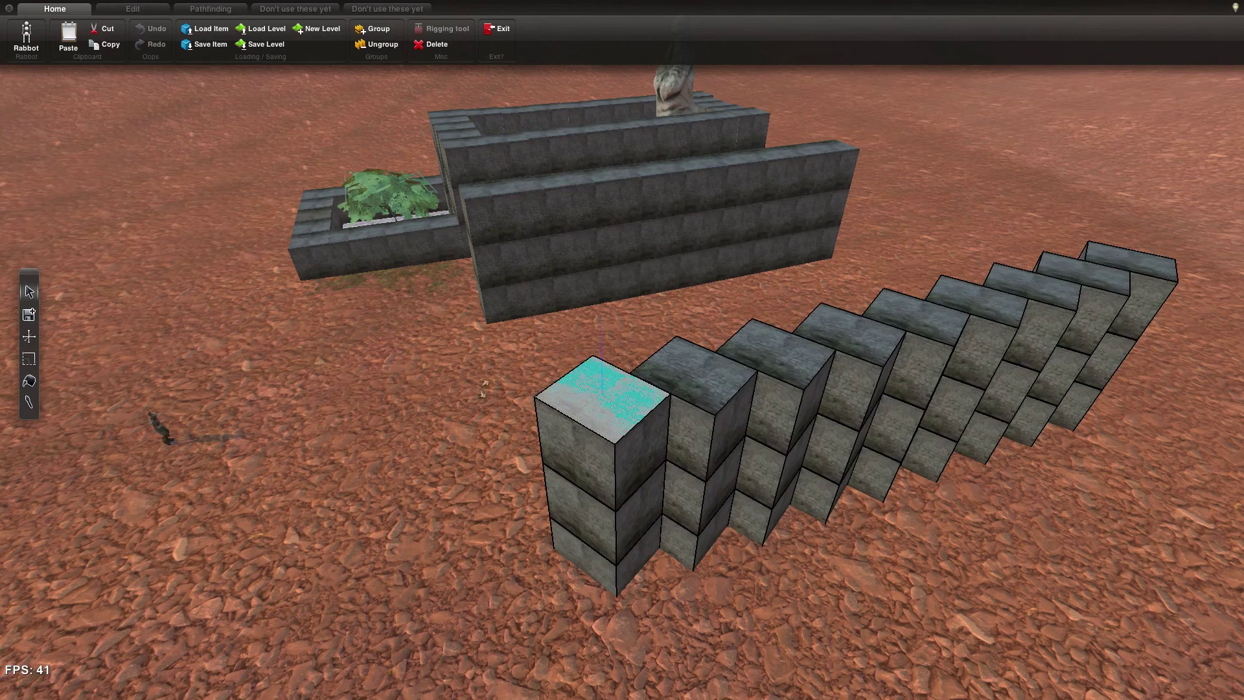
pyautogui.moveTo(482, 431); pyautogui.dragTo(703, 423)
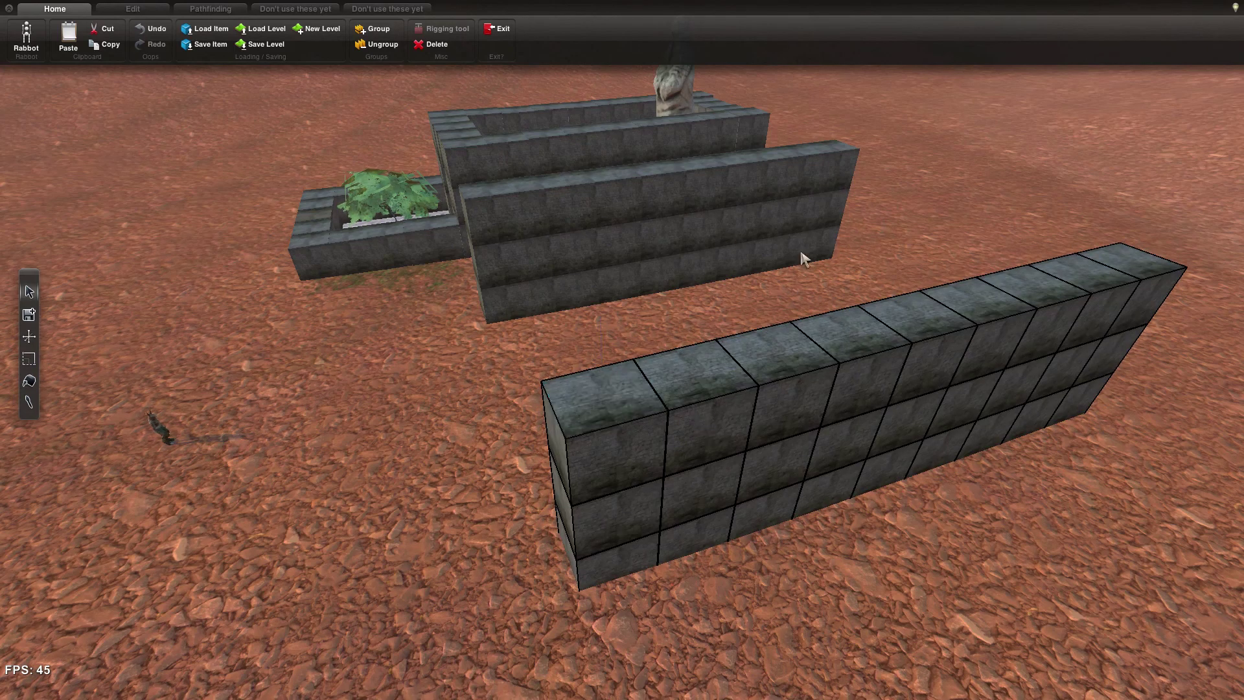
# - Deselect the outer wall and view both parallel walls from their front ends
pyautogui.press('a')
pyautogui.moveTo(512, 341); pyautogui.dragTo(698, 381, button='right')
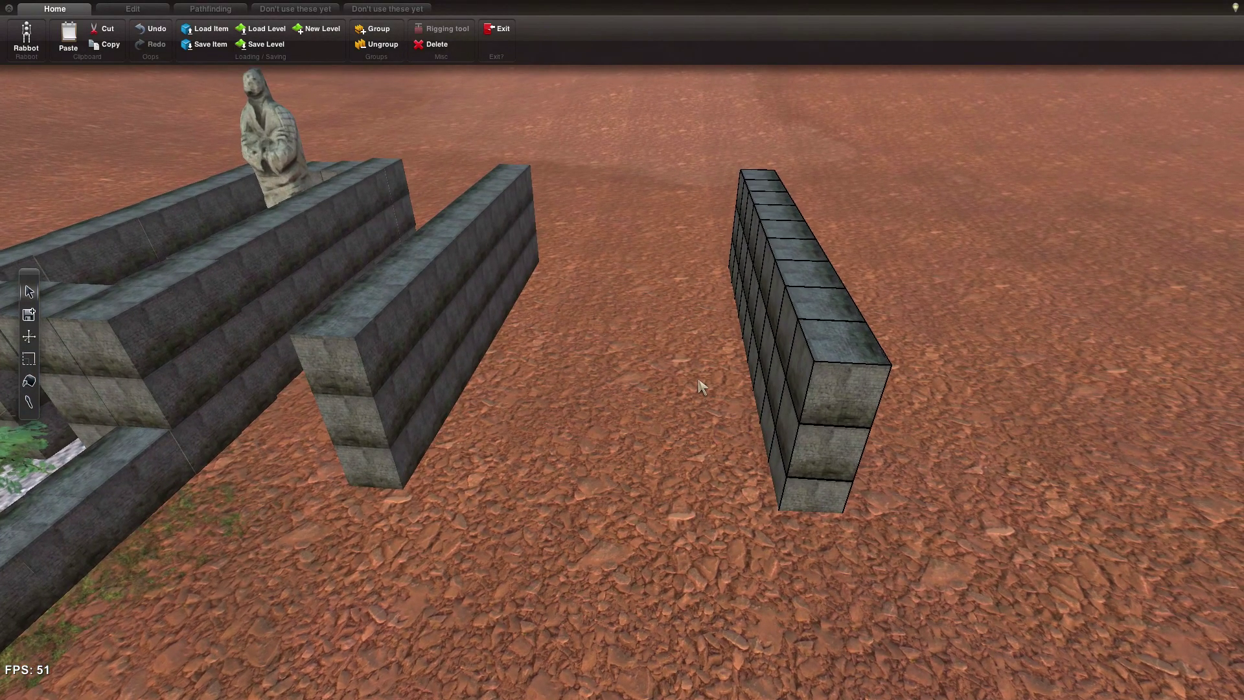
pyautogui.press('a')
pyautogui.click(699, 381)
pyautogui.press('a')
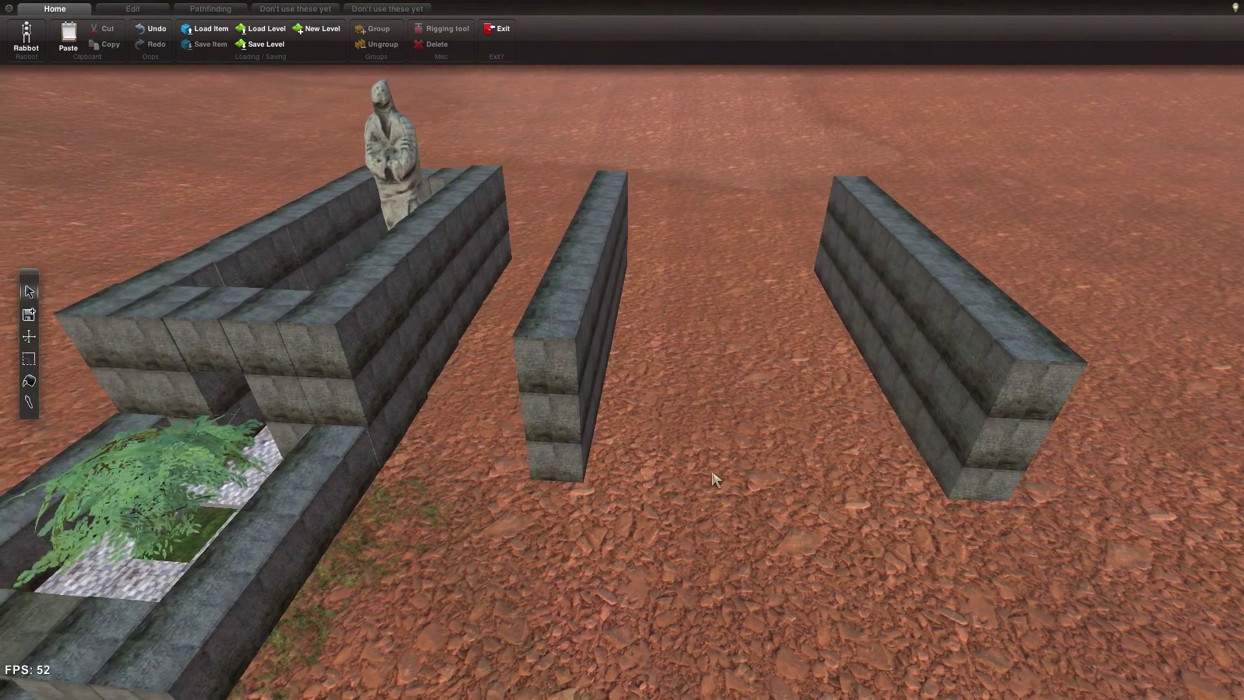
# - Duplicate the end blocks of the wall nearest the temple toward the outer wall and delete the surplus copies, leaving one column
pyautogui.moveTo(710, 471); pyautogui.dragTo(486, 534, button='right')
pyautogui.press('w')
pyautogui.press('d')
pyautogui.press('w')
pyautogui.press('s')
pyautogui.press('w')
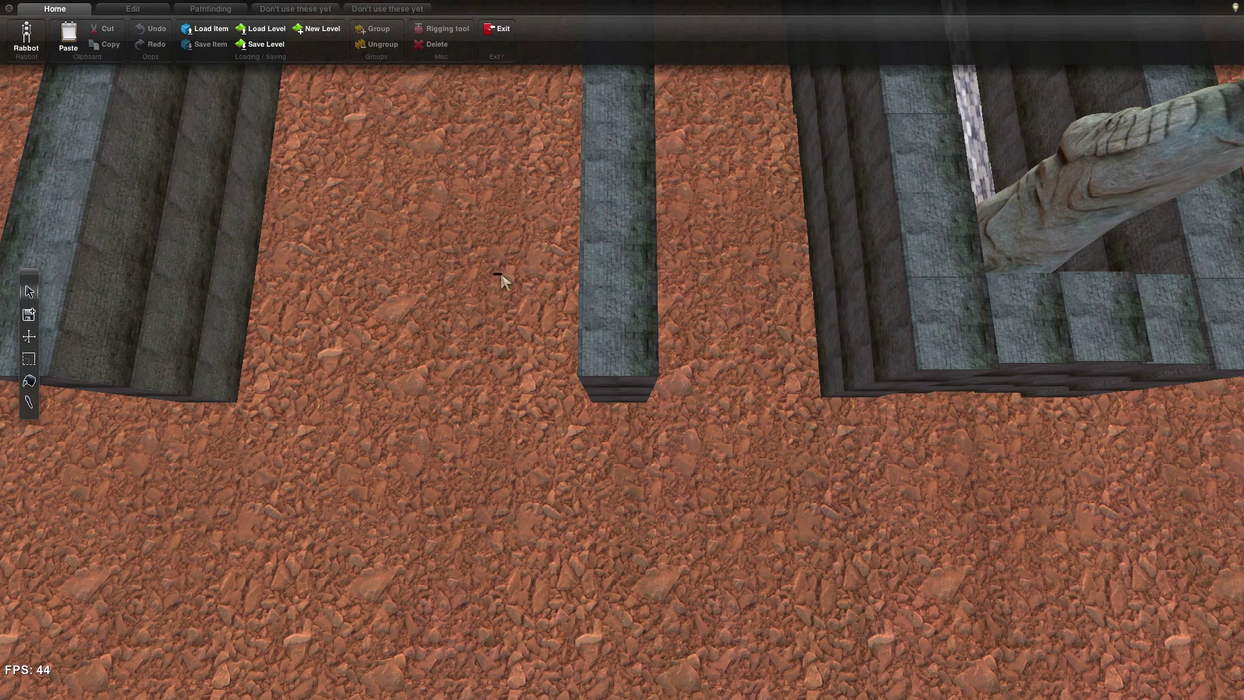
pyautogui.moveTo(544, 297); pyautogui.dragTo(755, 454)
pyautogui.press('a')
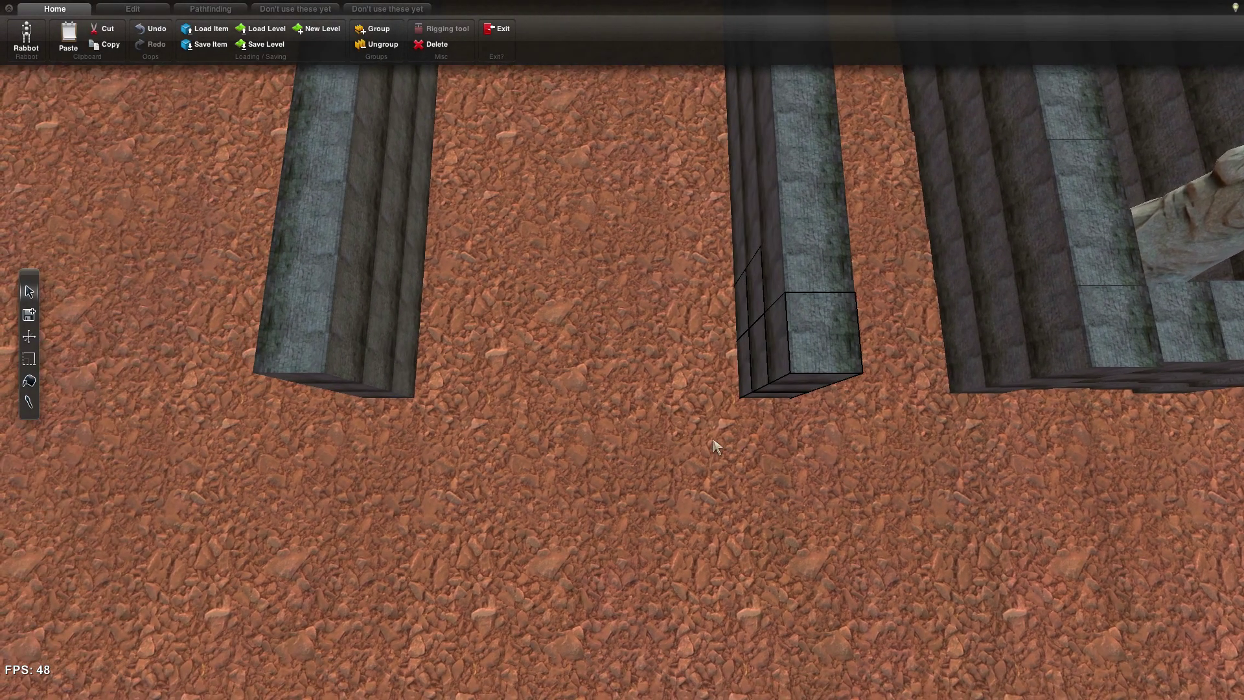
pyautogui.press('d')
pyautogui.moveTo(713, 439); pyautogui.dragTo(704, 429, button='right')
pyautogui.moveTo(708, 435); pyautogui.dragTo(586, 414)
pyautogui.press('a')
pyautogui.click(472, 359)
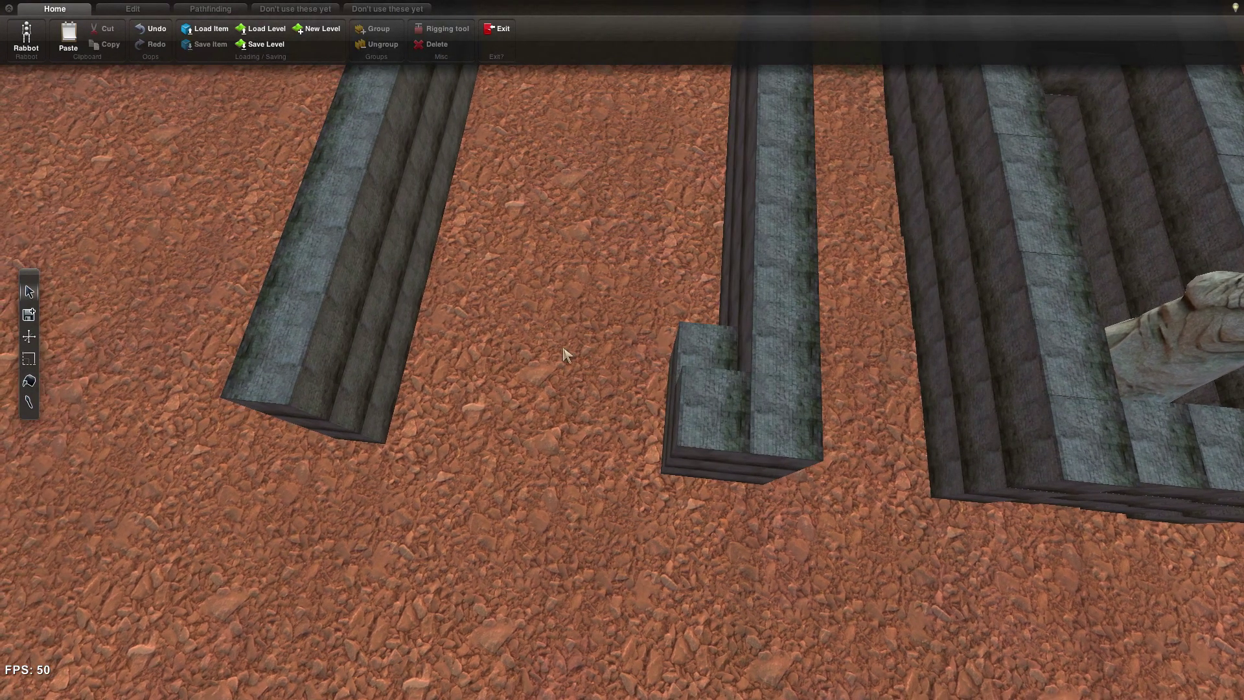
pyautogui.press('Delete')
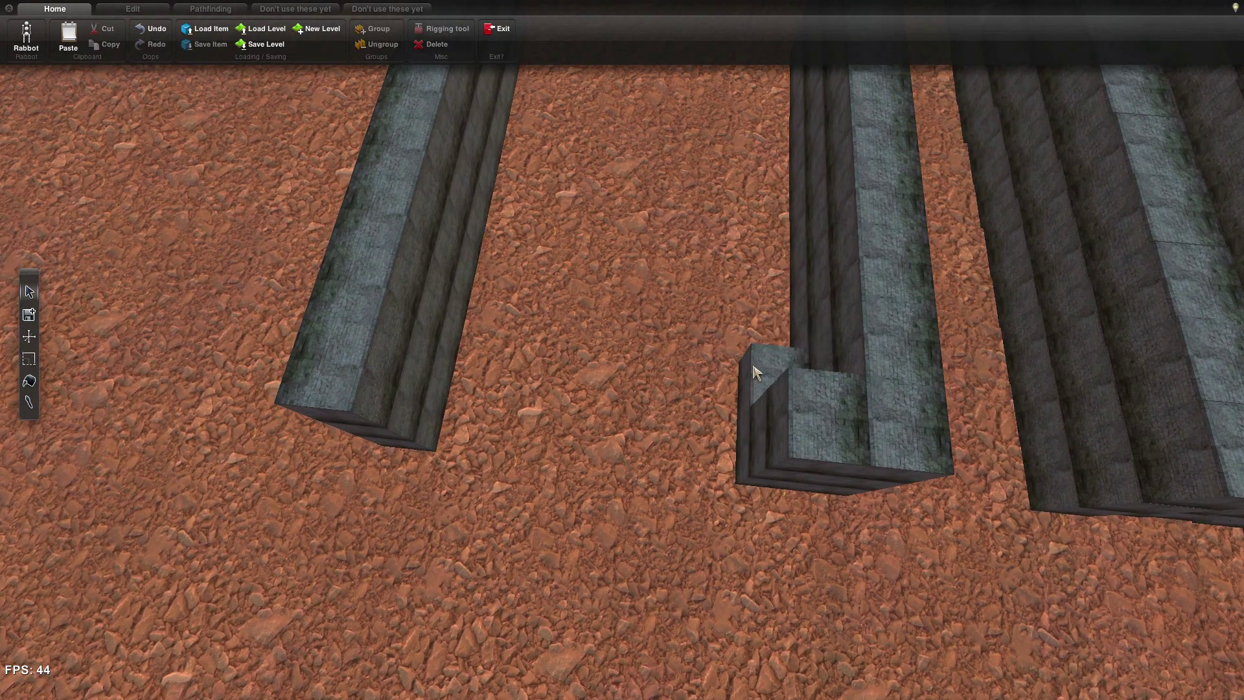
pyautogui.press('d')
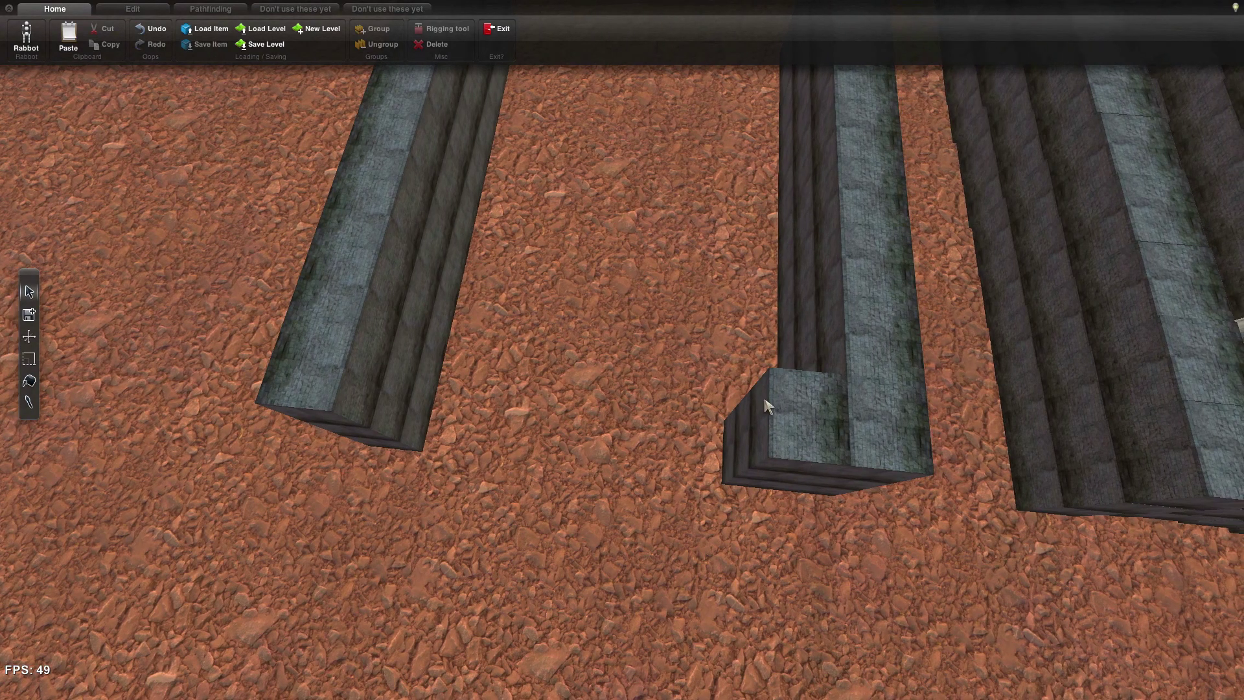
# - Select the duplicated three-block column and rotate it a quarter turn so its stone texture runs across the gap
pyautogui.moveTo(786, 376); pyautogui.dragTo(799, 338)
pyautogui.press('d')
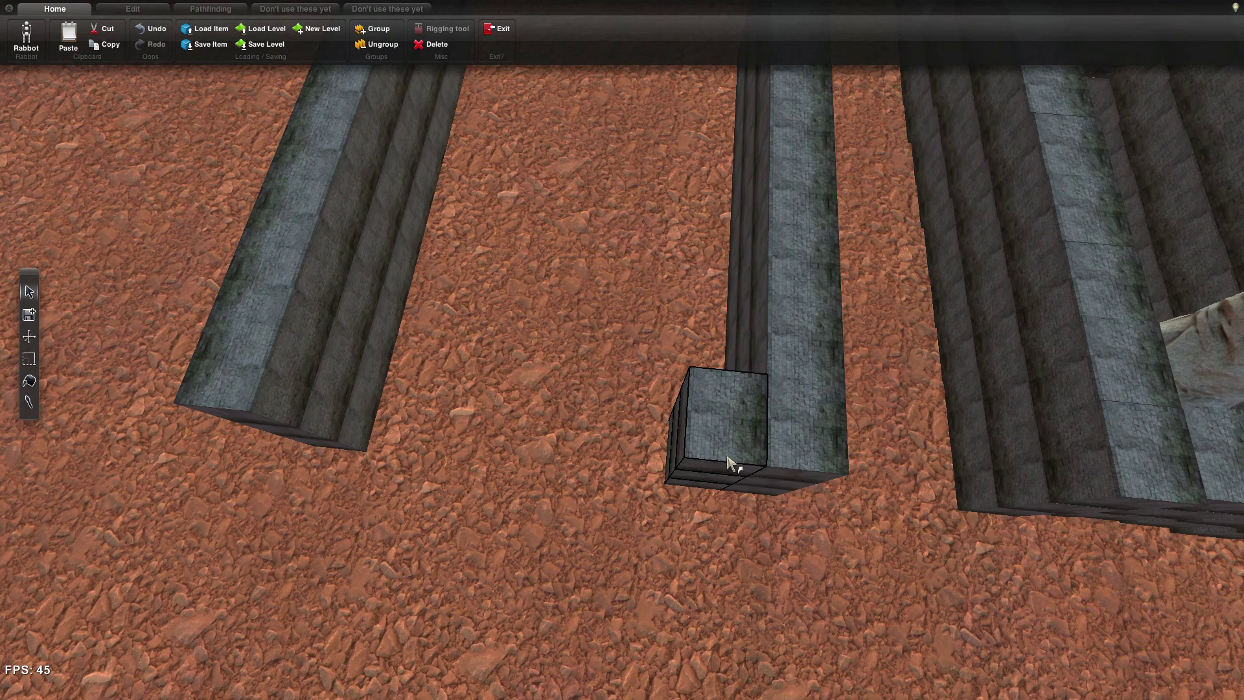
pyautogui.keyDown('ctrl'); pyautogui.moveTo(726, 457); pyautogui.dragTo(637, 372); pyautogui.keyUp('ctrl')
pyautogui.press('d')
pyautogui.press('d')
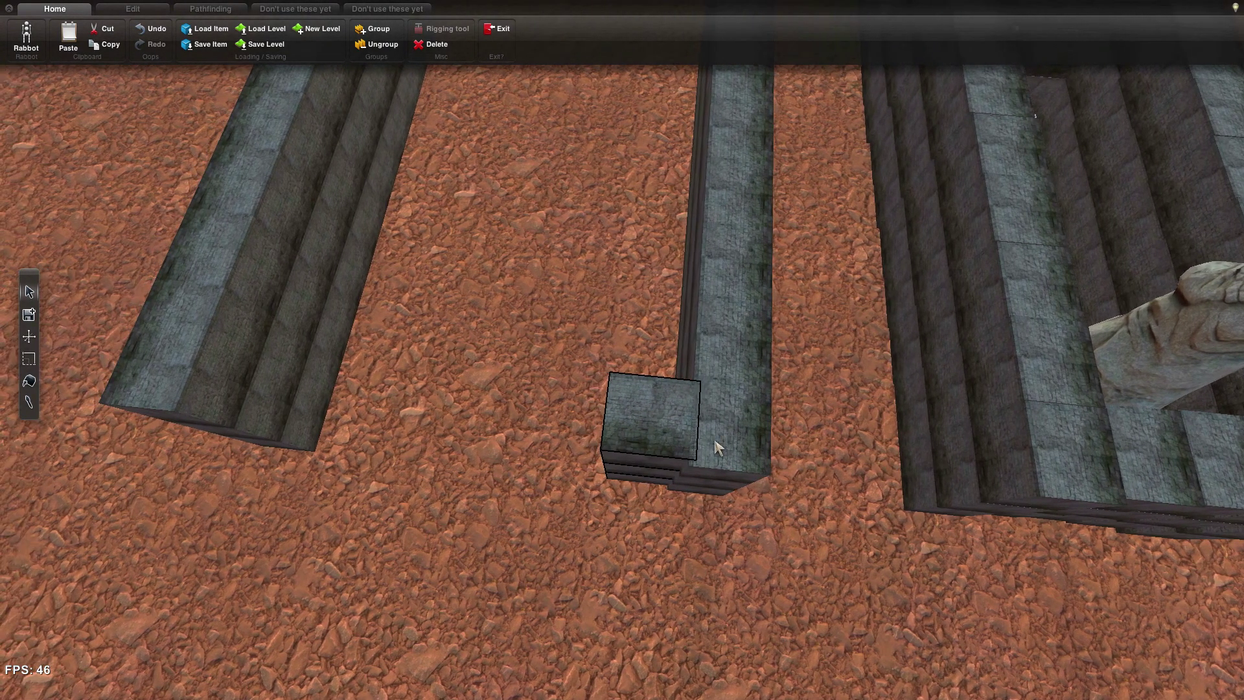
pyautogui.press('shift')
pyautogui.press('a')
pyautogui.moveTo(864, 203)
pyautogui.mouseDown()
pyautogui.moveTo(834, 206)
pyautogui.moveTo(842, 197)
pyautogui.mouseUp()
pyautogui.press('d')
pyautogui.press('a')
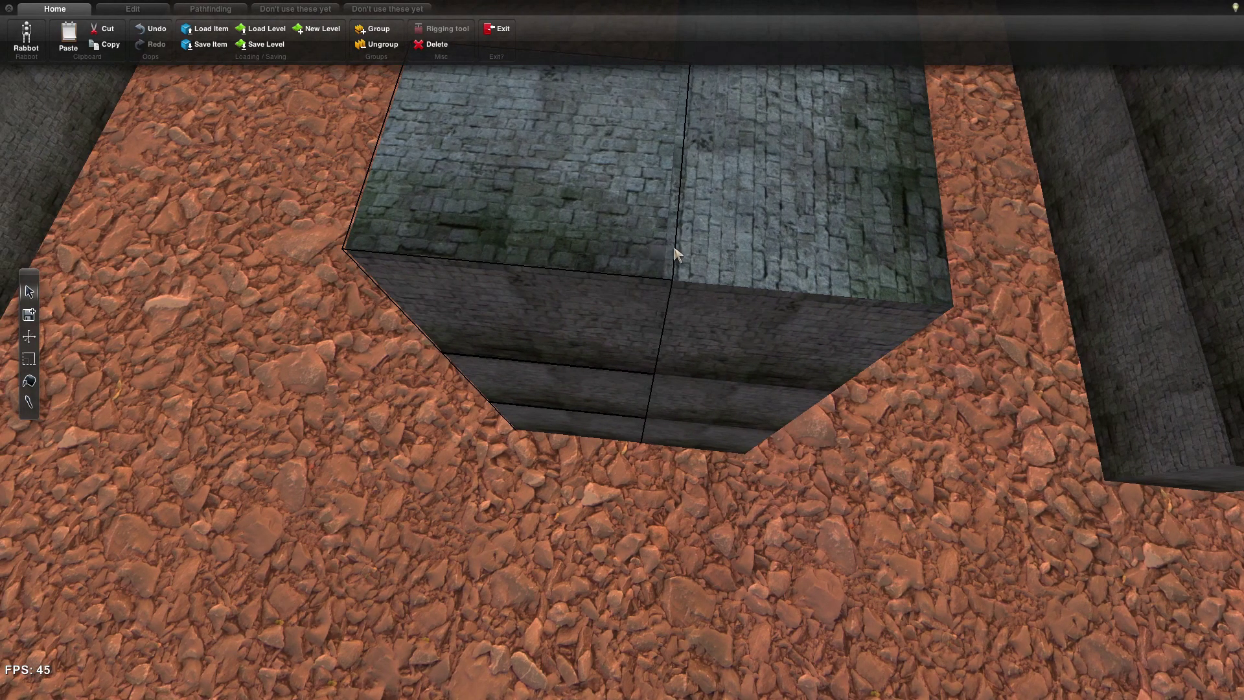
# - Shift the rotated column flush against the side of the wall's end and deselect it
pyautogui.press('a')
pyautogui.press('d')
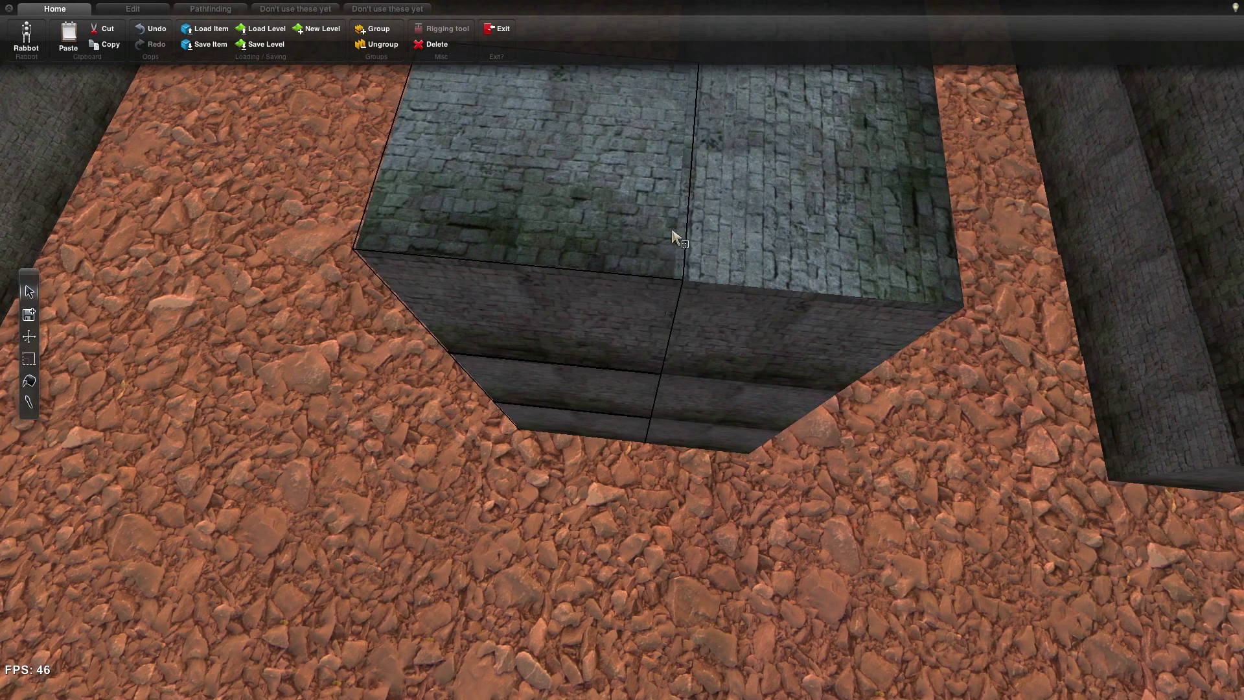
pyautogui.click(635, 206)
pyautogui.press('d')
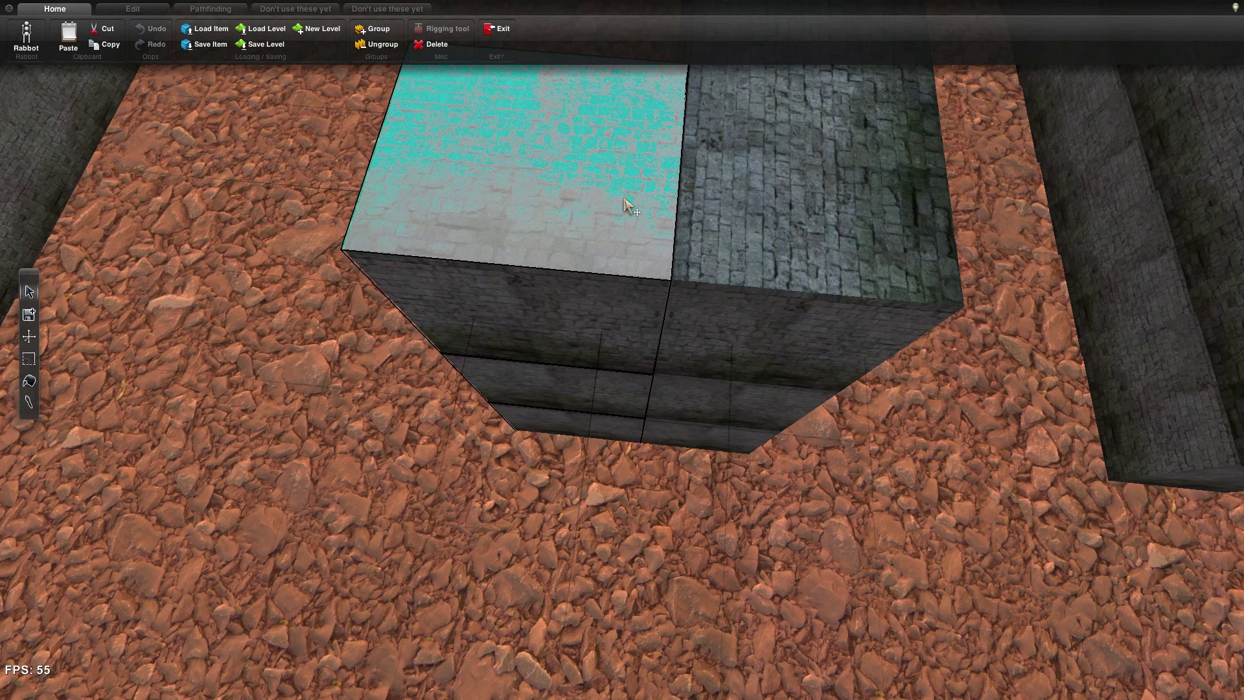
pyautogui.press('a')
pyautogui.click(672, 481)
pyautogui.press('d')
pyautogui.moveTo(682, 490); pyautogui.dragTo(691, 470)
pyautogui.press('a')
pyautogui.press('s')
pyautogui.press('d')
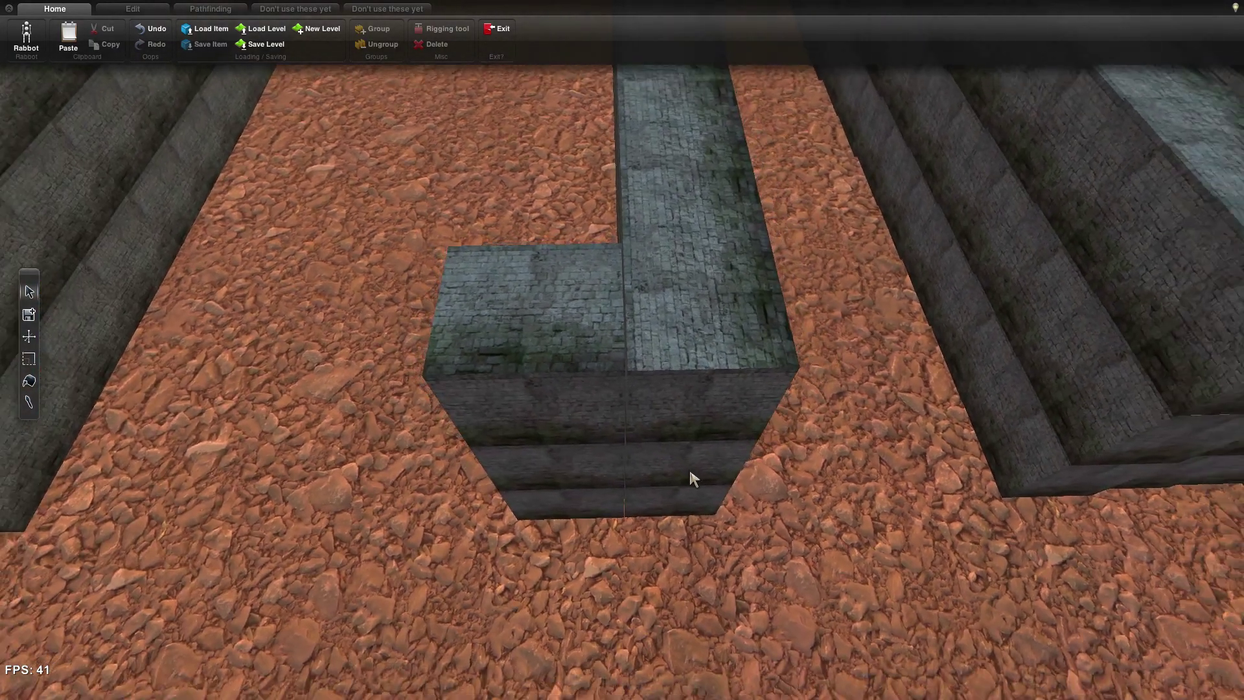
# - Select the rotated column and duplicate it in a row toward the outer wall to form a three-column cross wall
pyautogui.press('a')
pyautogui.moveTo(459, 228); pyautogui.dragTo(647, 616)
pyautogui.moveTo(557, 323); pyautogui.dragTo(559, 323)
pyautogui.press('d')
pyautogui.moveTo(723, 591); pyautogui.dragTo(716, 592, button='right')
pyautogui.press('s')
pyautogui.press('a')
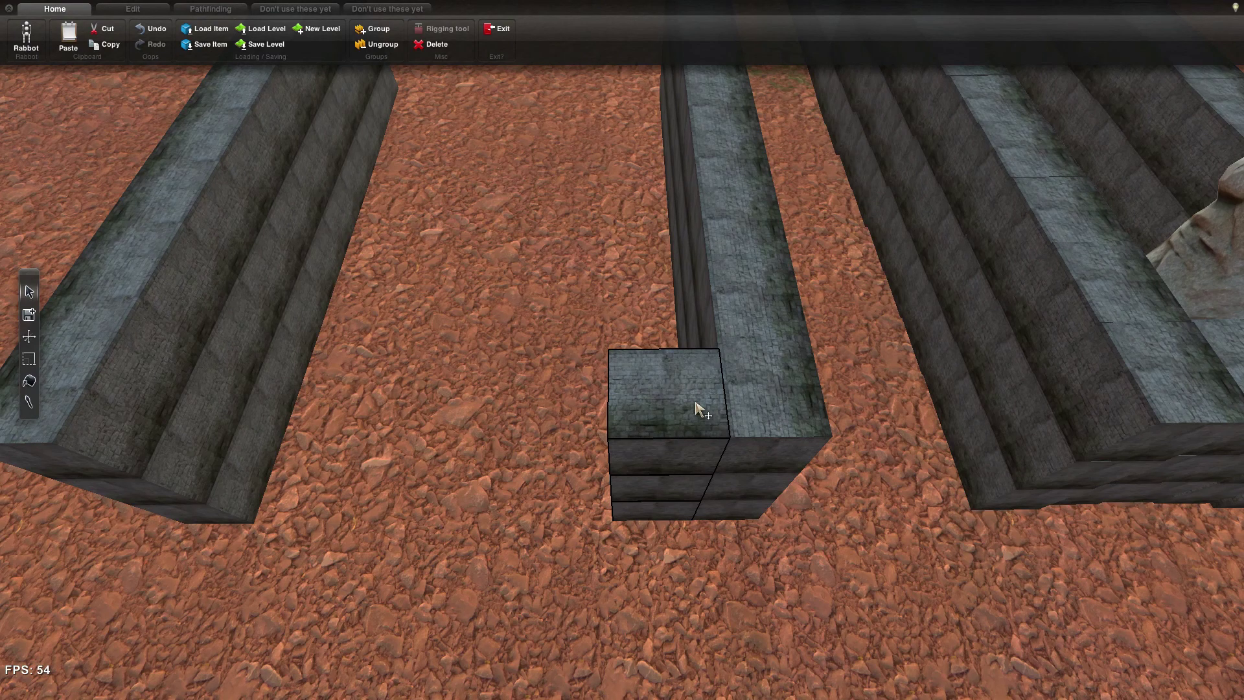
pyautogui.moveTo(699, 410); pyautogui.dragTo(398, 396)
pyautogui.press('a')
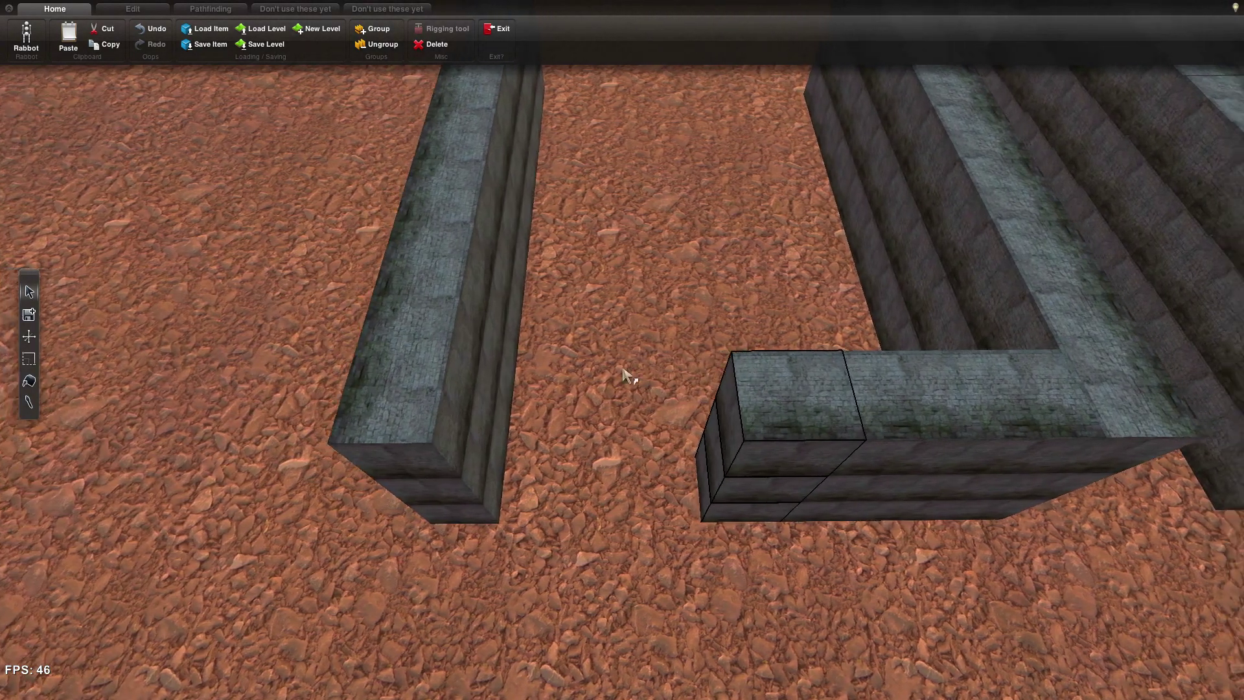
# - Select the entire outer wall, move it flush against the end of the cross wall and deselect it
pyautogui.moveTo(627, 376); pyautogui.dragTo(594, 352)
pyautogui.press('s')
pyautogui.moveTo(434, 148); pyautogui.dragTo(611, 659)
pyautogui.moveTo(496, 498); pyautogui.dragTo(755, 482)
pyautogui.hotkey('ctrl', 'z')
pyautogui.press('d')
pyautogui.moveTo(711, 597)
pyautogui.mouseDown()
pyautogui.moveTo(714, 626)
pyautogui.moveTo(713, 609)
pyautogui.moveTo(744, 607)
pyautogui.moveTo(704, 578)
pyautogui.moveTo(726, 585)
pyautogui.mouseUp()
pyautogui.press('w')
pyautogui.press('s')
pyautogui.moveTo(725, 582); pyautogui.dragTo(656, 497, button='right')
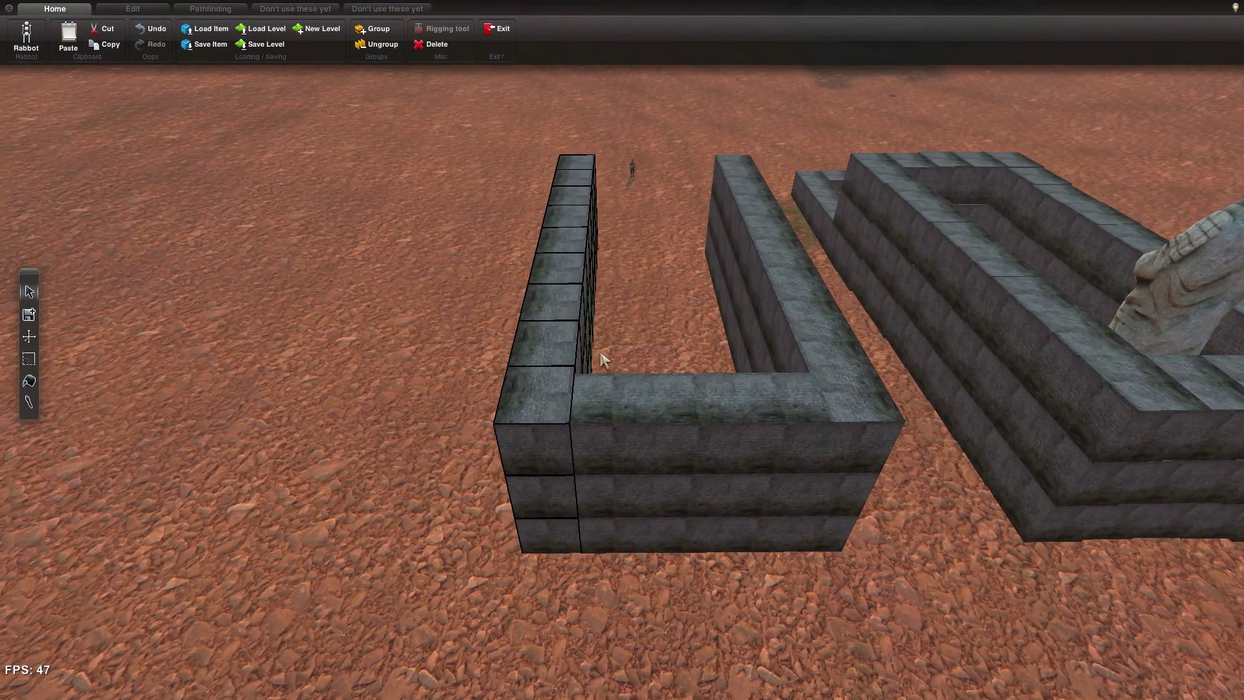
pyautogui.moveTo(602, 353); pyautogui.dragTo(715, 574)
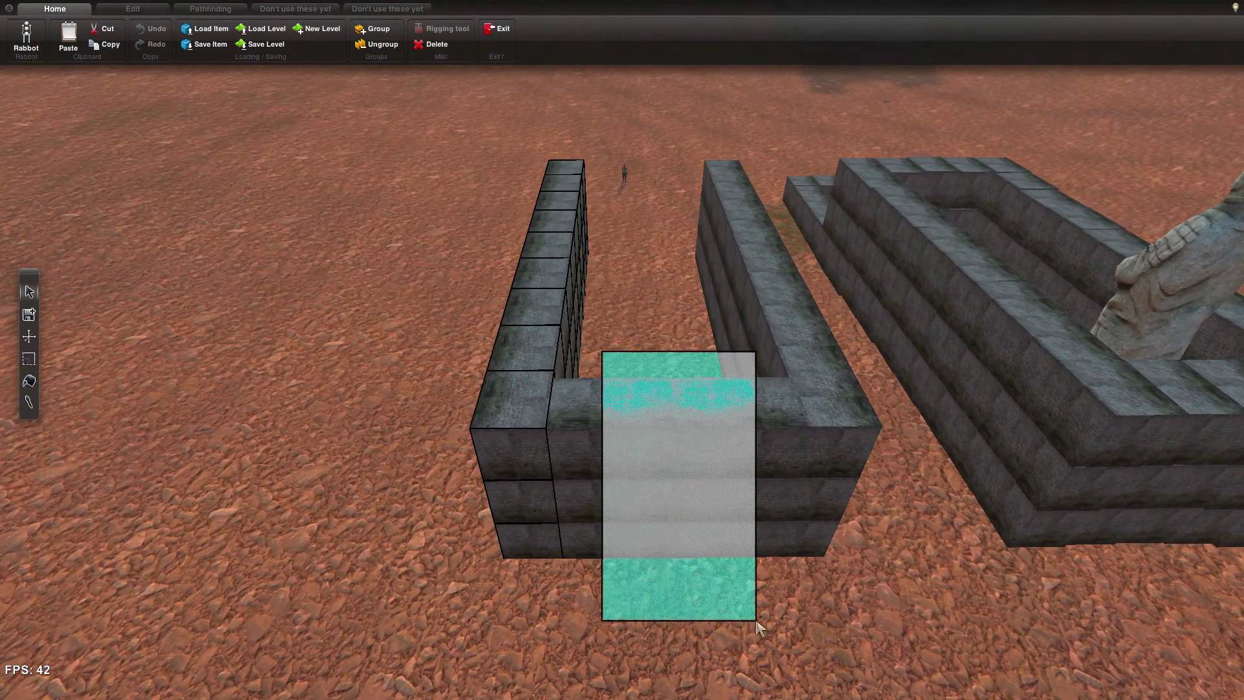
pyautogui.click(758, 629)
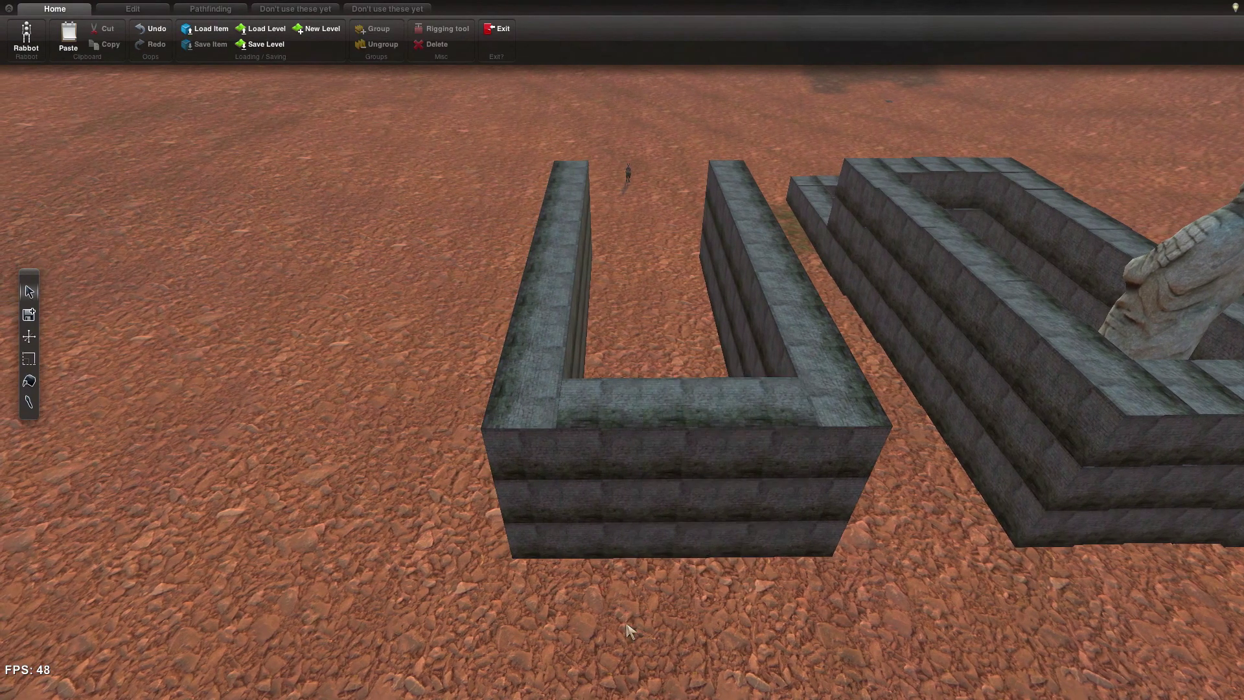
# - Select all three columns of the cross wall and duplicate them toward the open end between the two long walls
pyautogui.press('w')
pyautogui.moveTo(628, 627); pyautogui.dragTo(632, 667, button='right')
pyautogui.press('s')
pyautogui.press('w')
pyautogui.moveTo(549, 406); pyautogui.dragTo(760, 623)
pyautogui.press('d')
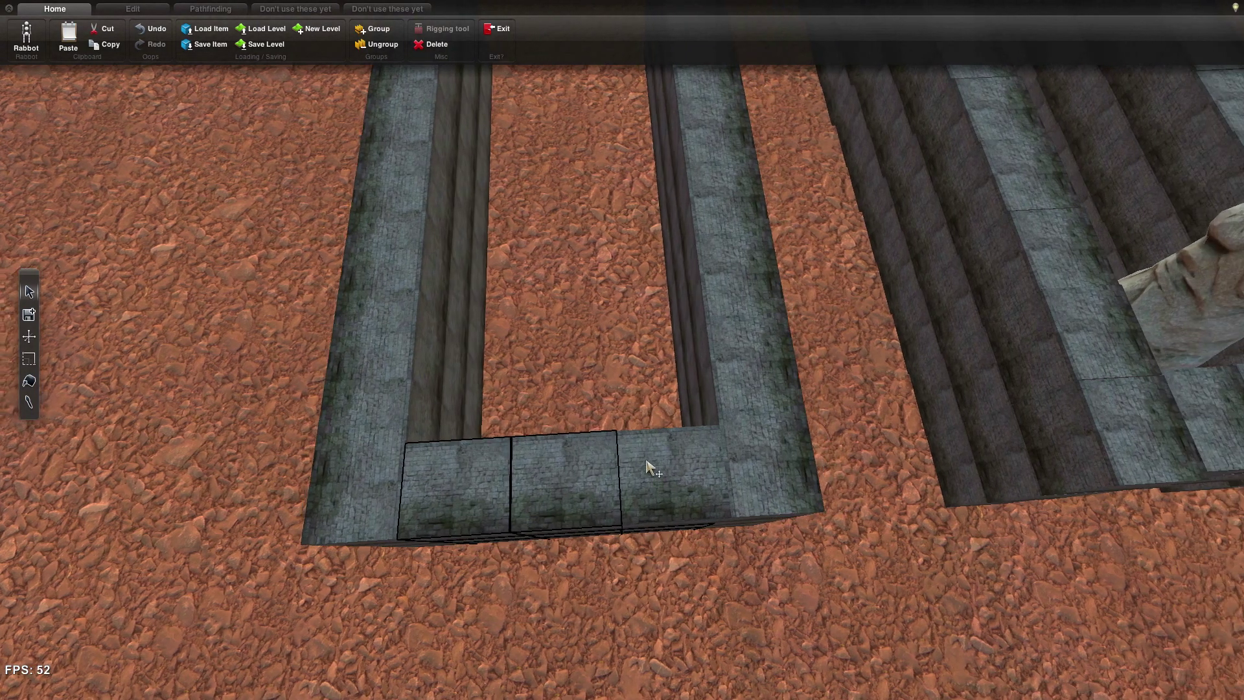
pyautogui.moveTo(619, 379)
pyautogui.mouseDown(button='right')
pyautogui.moveTo(620, 407)
pyautogui.moveTo(636, 342)
pyautogui.moveTo(623, 413)
pyautogui.moveTo(618, 376)
pyautogui.mouseUp(button='right')
pyautogui.keyDown('shift'); pyautogui.moveTo(620, 377); pyautogui.dragTo(700, 617); pyautogui.keyUp('shift')
pyautogui.press('d')
pyautogui.press('a')
pyautogui.moveTo(690, 617); pyautogui.dragTo(828, 588, button='right')
pyautogui.scroll(-3, 832, 595)
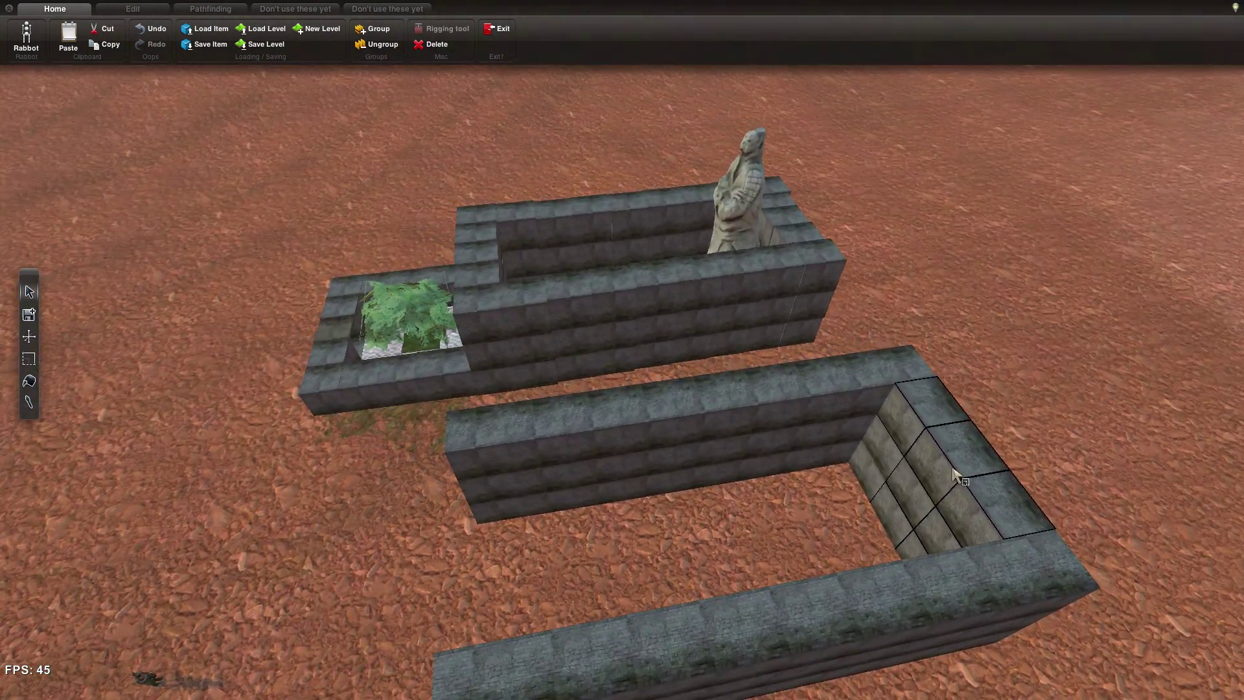
pyautogui.moveTo(963, 450); pyautogui.dragTo(4, 541)
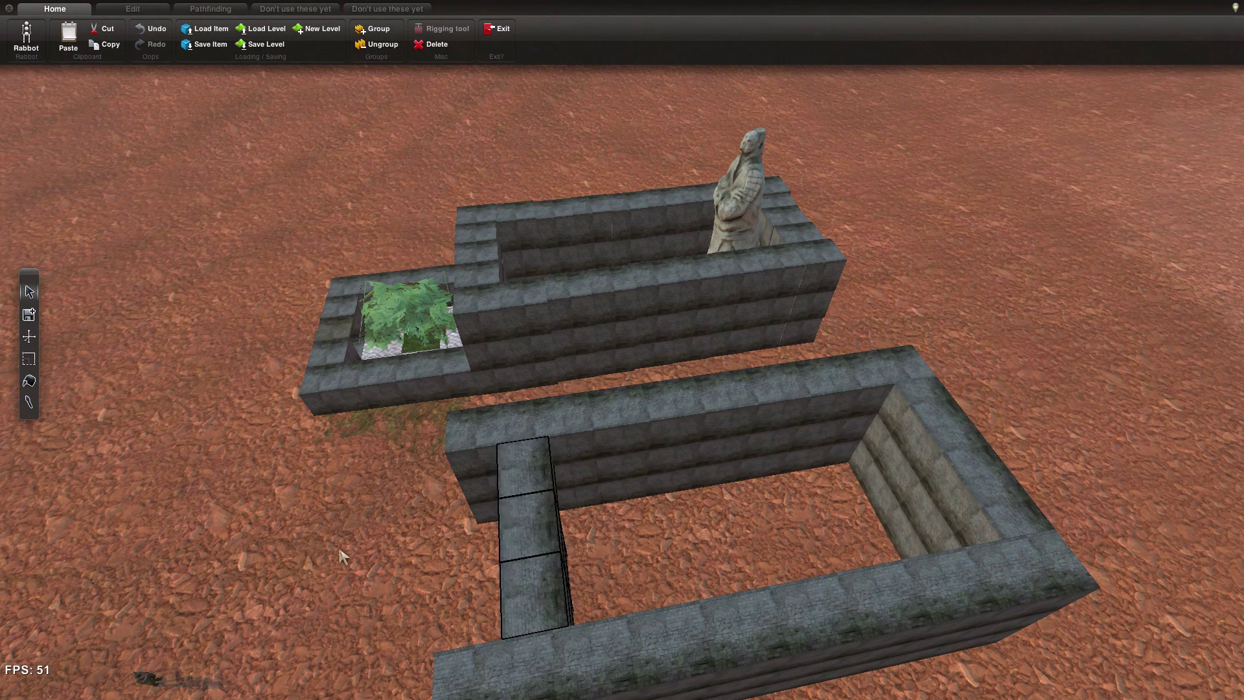
# - Move the duplicated columns outward until they sit flush with the long walls' ends, closing the enclosure
pyautogui.moveTo(517, 542); pyautogui.dragTo(440, 546)
pyautogui.hotkey('ctrl', 'z')
pyautogui.moveTo(528, 531); pyautogui.dragTo(480, 532)
pyautogui.moveTo(350, 551); pyautogui.dragTo(475, 573, button='right')
pyautogui.keyDown('alt'); pyautogui.moveTo(477, 579); pyautogui.dragTo(478, 529); pyautogui.keyUp('alt')
# - Try a doorway beneath the top block beside the end wall's corner on the temple side
pyautogui.click(534, 631)
pyautogui.click(480, 327)
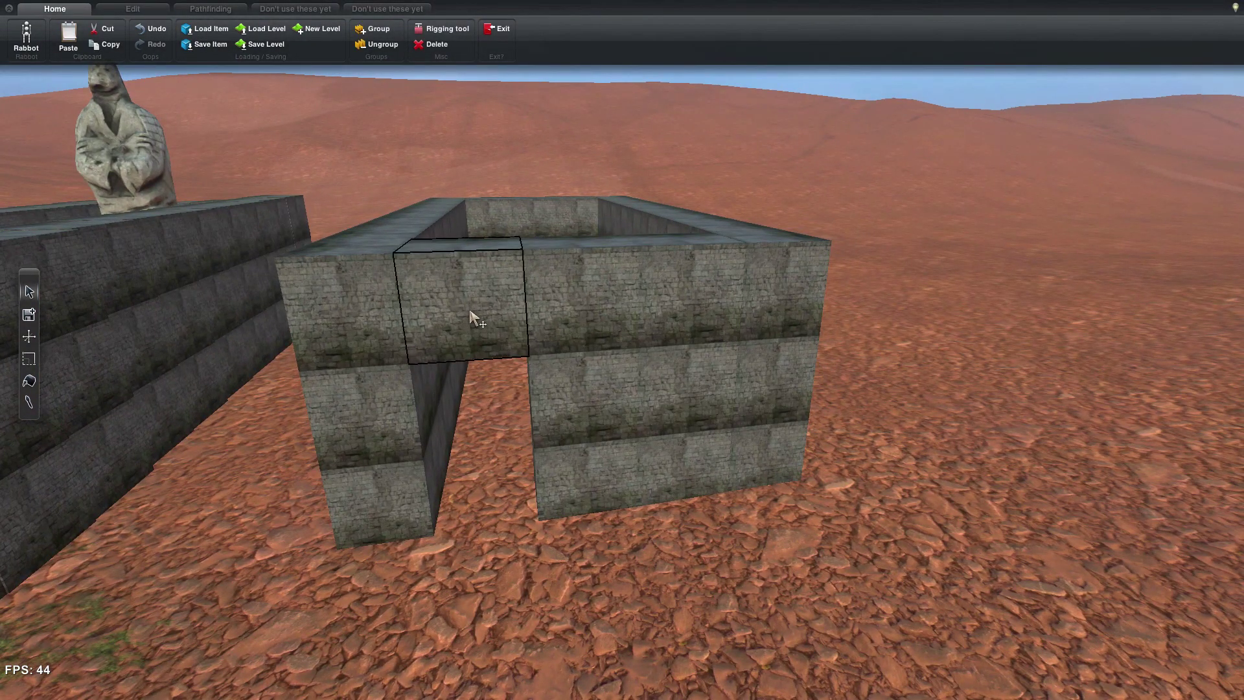
pyautogui.moveTo(472, 316); pyautogui.dragTo(454, 530)
pyautogui.press('d')
pyautogui.moveTo(598, 585); pyautogui.dragTo(550, 491)
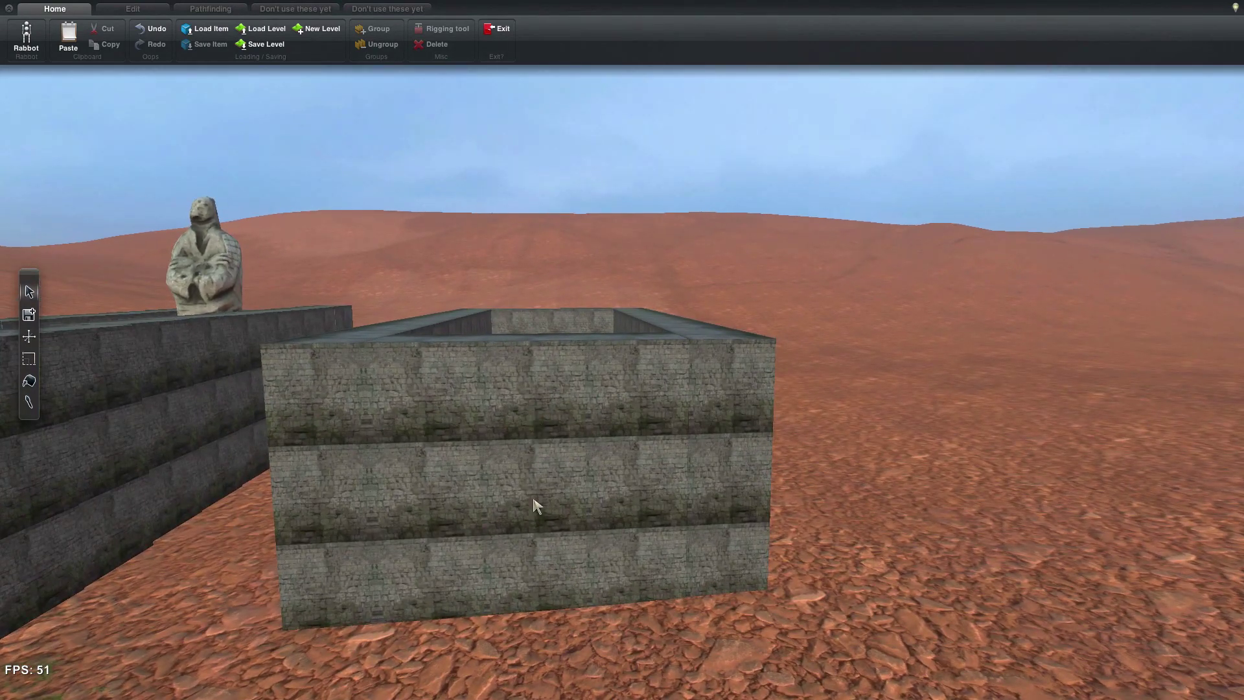
# - Delete the middle and bottom blocks of the end wall's center column to open a doorway
pyautogui.click(536, 502)
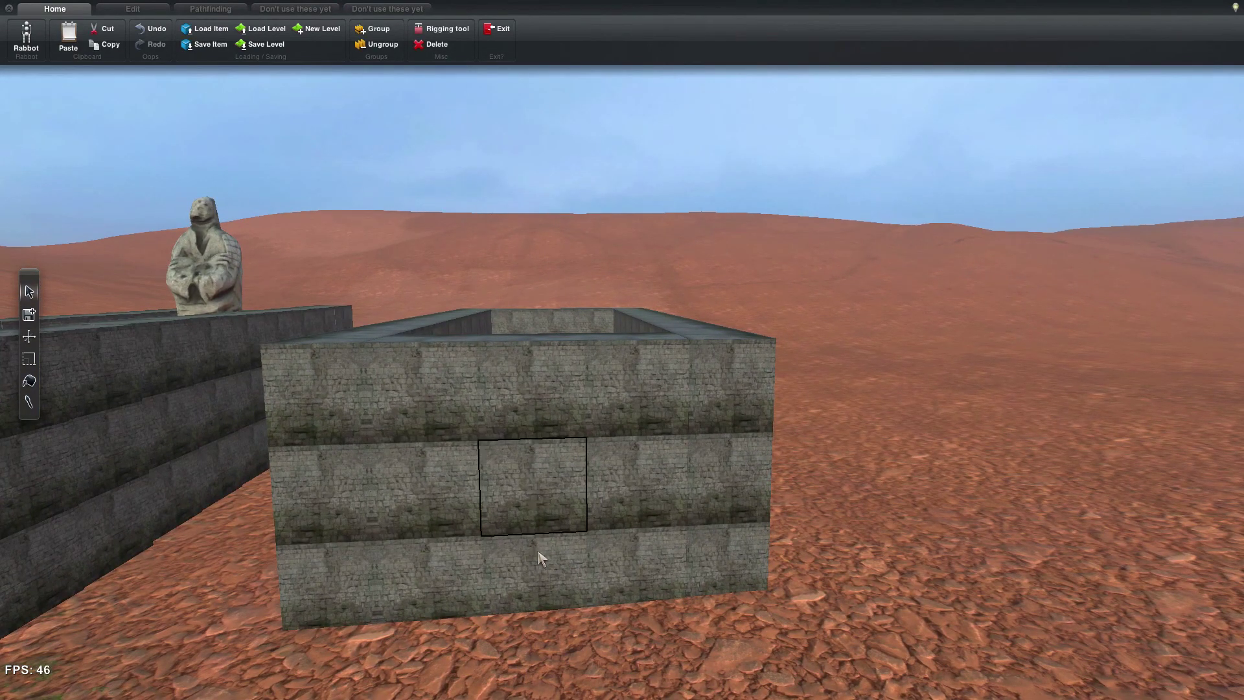
pyautogui.keyDown('shift'); pyautogui.click(543, 570); pyautogui.keyUp('shift')
pyautogui.press('Delete')
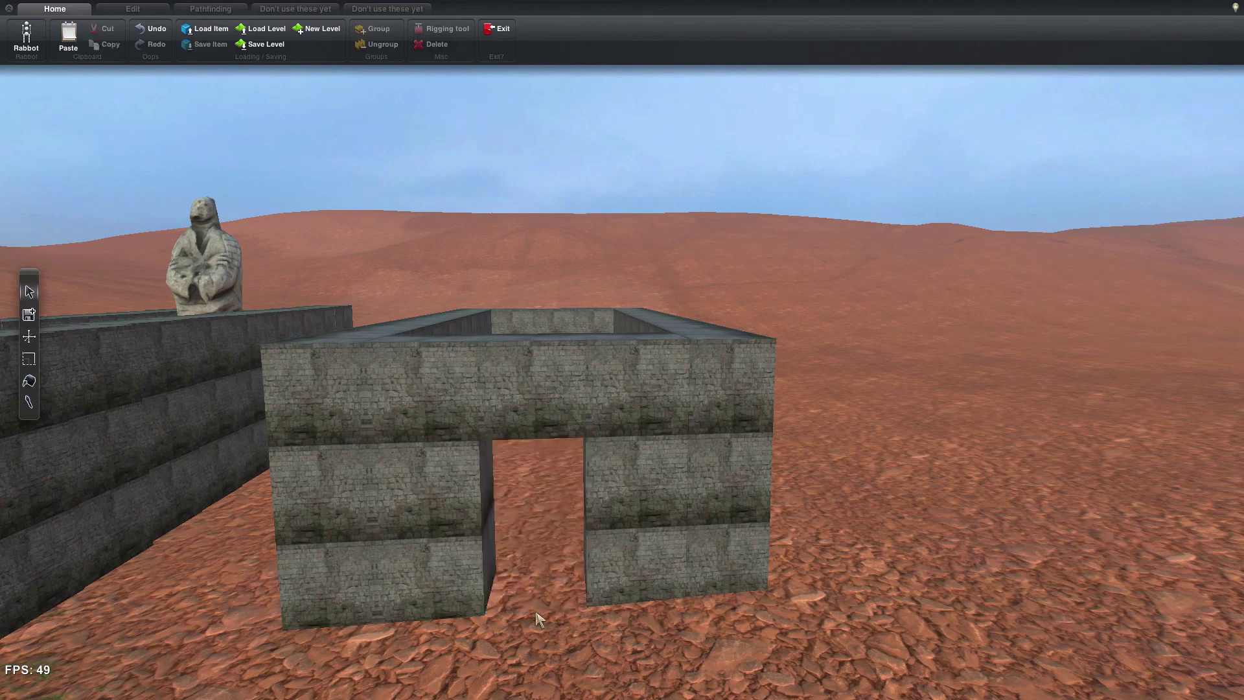
# - Select the column beside the doorway together with the block above the opening and rotate them to match the wall
pyautogui.keyDown('alt'); pyautogui.moveTo(536, 585); pyautogui.dragTo(731, 656); pyautogui.keyUp('alt')
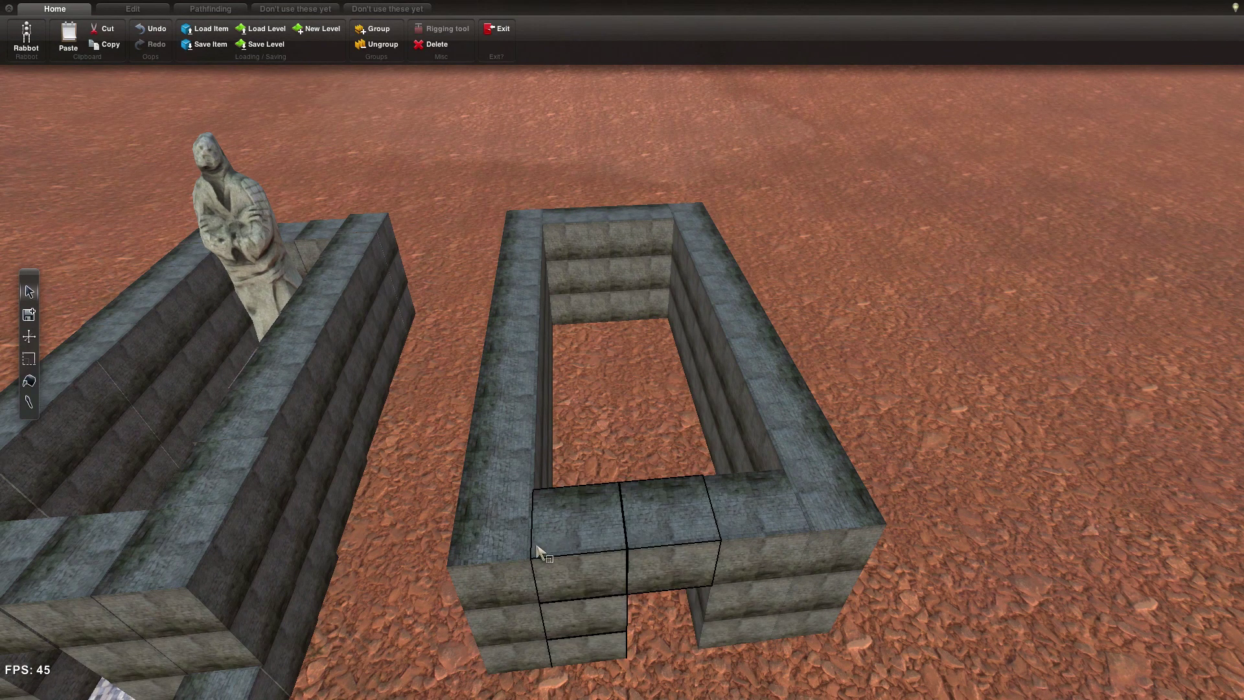
pyautogui.moveTo(573, 552); pyautogui.dragTo(680, 450)
pyautogui.hotkey('ctrl', 'z')
pyautogui.moveTo(523, 659); pyautogui.dragTo(337, 632)
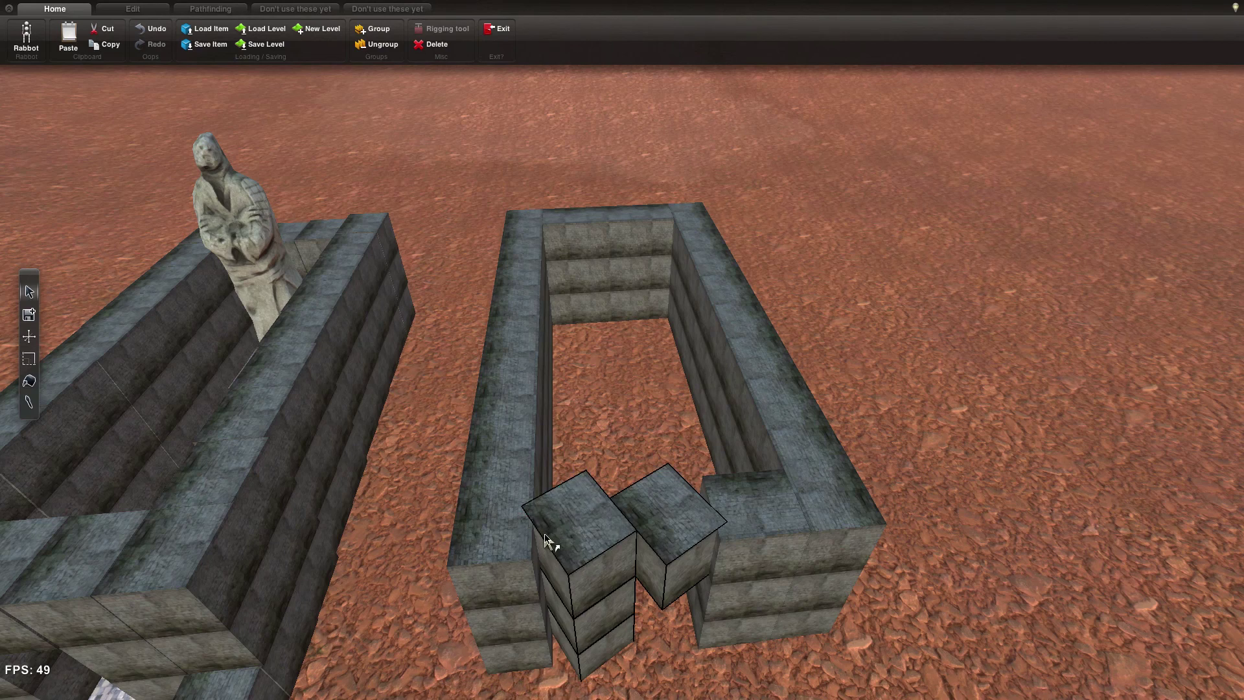
pyautogui.moveTo(545, 541); pyautogui.dragTo(597, 592)
# - Select the remaining top block between the doorway lintel and the end wall's corner and try rotating it to match the wall
pyautogui.click(755, 531)
pyautogui.click(763, 535)
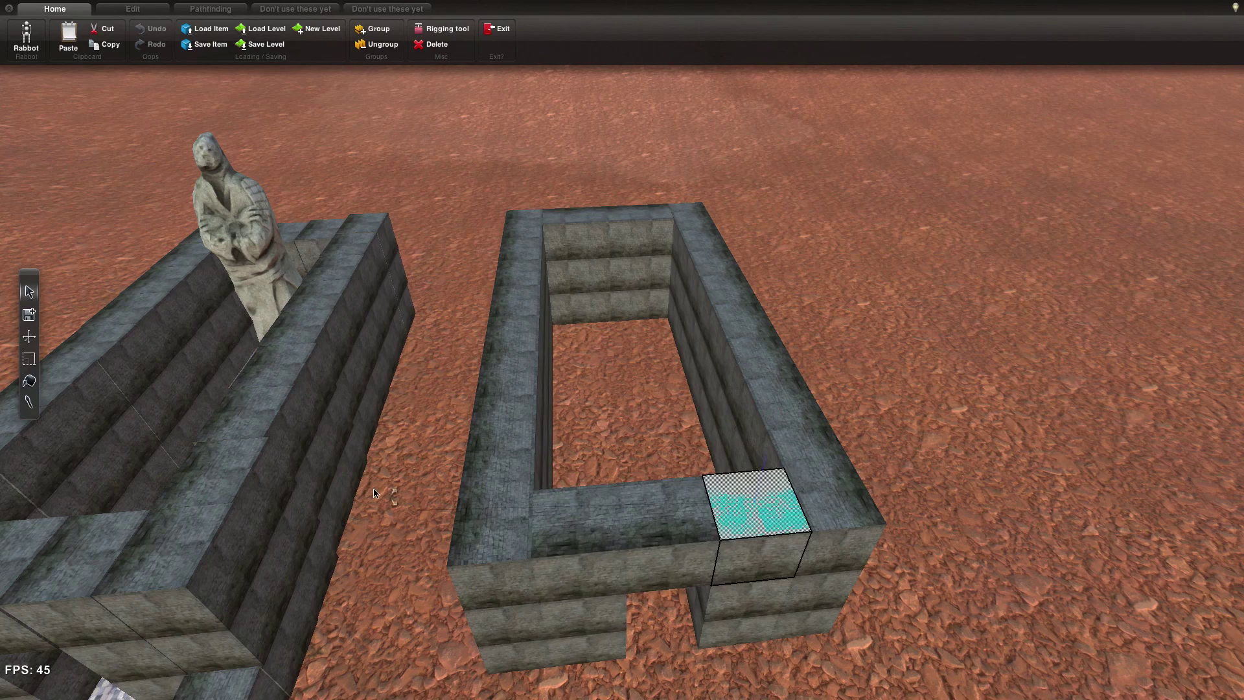
pyautogui.moveTo(373, 488); pyautogui.dragTo(373, 488)
pyautogui.moveTo(735, 483); pyautogui.dragTo(530, 476, button='middle')
pyautogui.moveTo(529, 475); pyautogui.dragTo(555, 441, button='right')
pyautogui.press('w')
pyautogui.moveTo(599, 460); pyautogui.dragTo(703, 532)
pyautogui.press('a')
pyautogui.press('s')
pyautogui.press('d')
pyautogui.hotkey('ctrl', 'z')
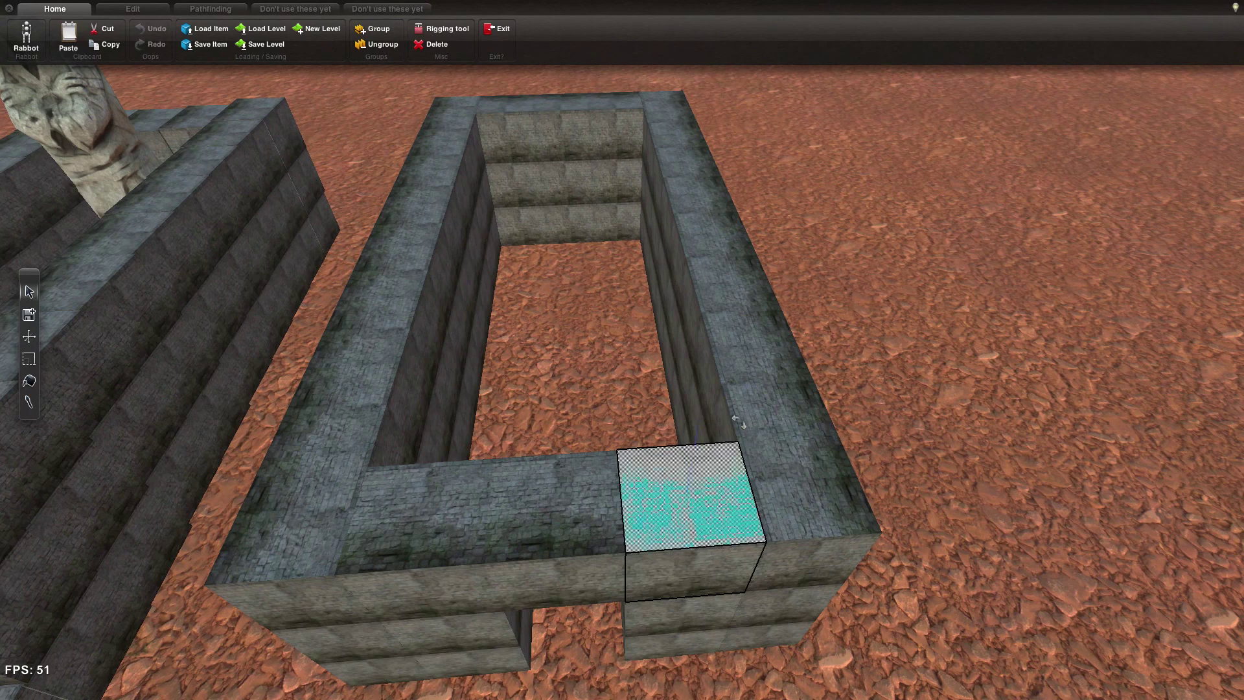
# - Reposition and turn the same top block until it sits flush in the end wall, and clear the selection
pyautogui.moveTo(350, 476); pyautogui.dragTo(394, 396)
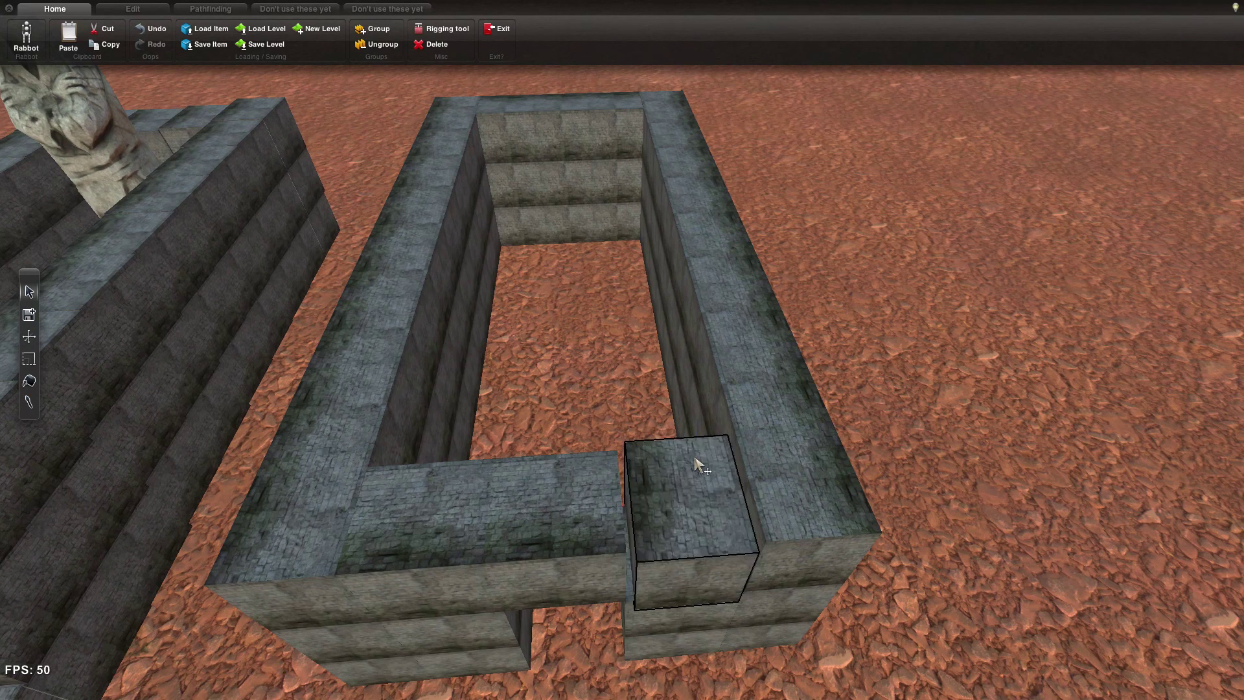
pyautogui.click(745, 504)
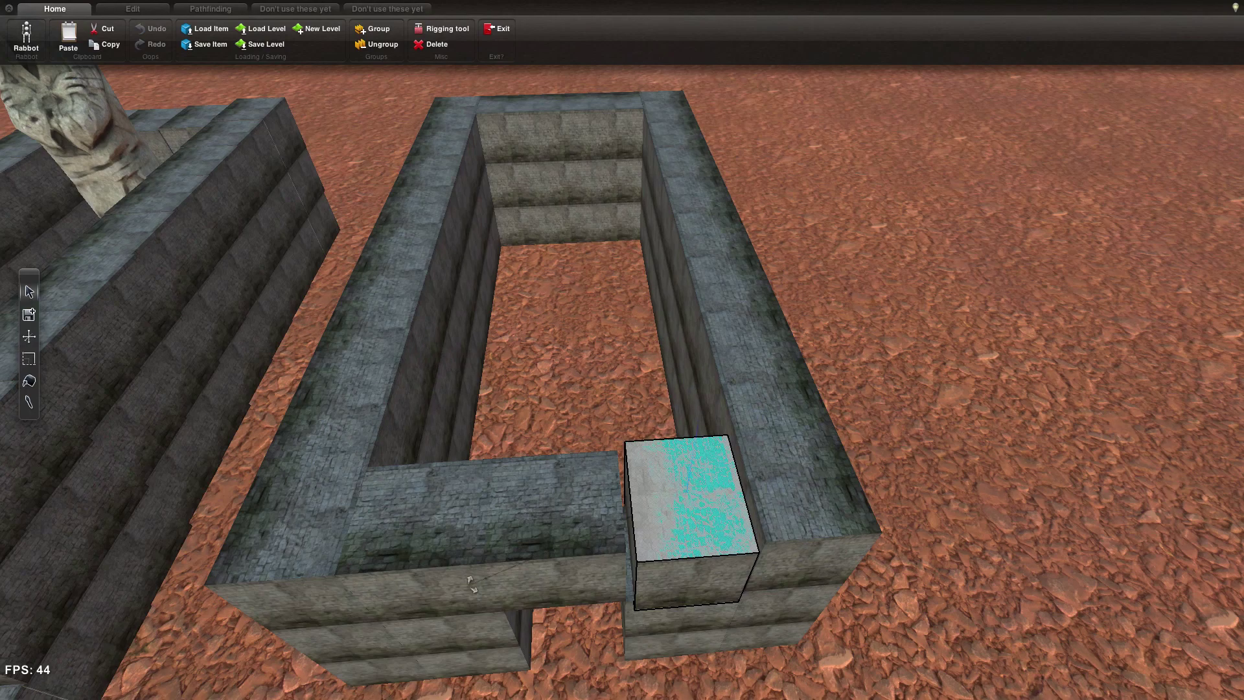
pyautogui.moveTo(471, 585); pyautogui.dragTo(447, 590)
pyautogui.press('s')
pyautogui.press('d')
pyautogui.press('s')
pyautogui.moveTo(817, 564); pyautogui.dragTo(805, 583)
pyautogui.press('w')
pyautogui.moveTo(657, 389)
pyautogui.mouseDown()
pyautogui.moveTo(696, 405)
pyautogui.moveTo(670, 396)
pyautogui.mouseUp()
pyautogui.hotkey('ctrl', 'z')
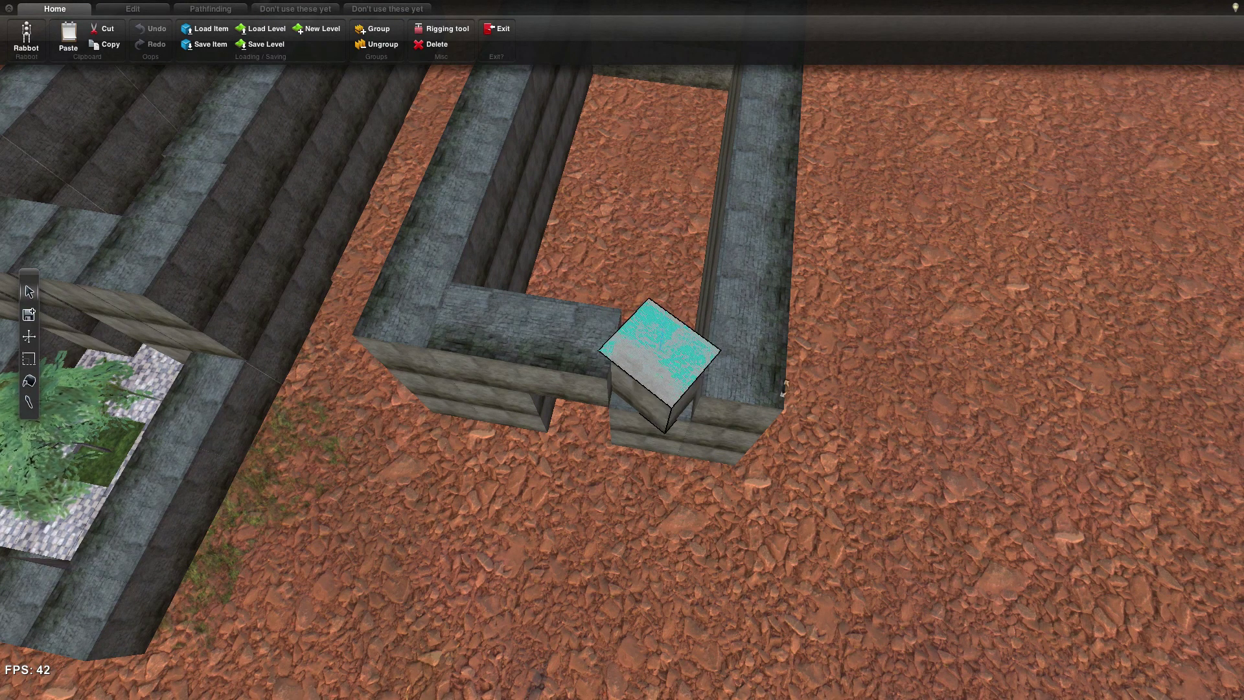
pyautogui.moveTo(824, 493); pyautogui.dragTo(814, 453)
pyautogui.press('s')
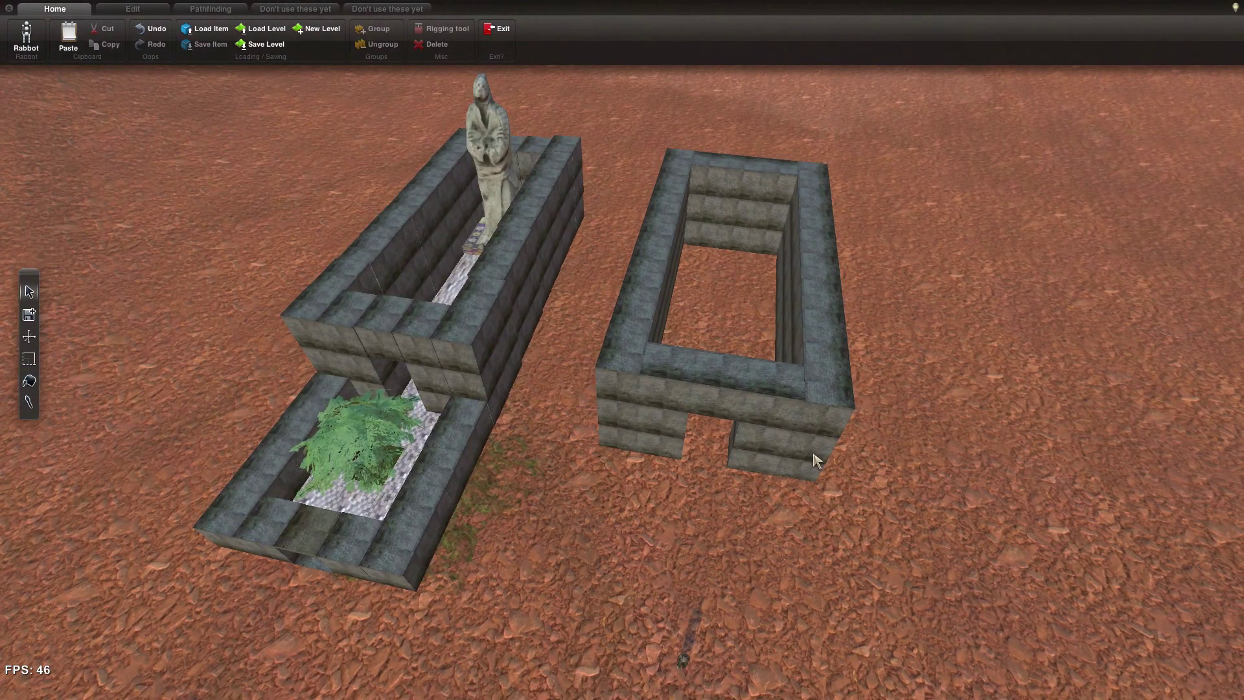
# - Switch to play mode and walk the rabbit character through the doorway to inspect the inside of the enclosure
pyautogui.press('8')
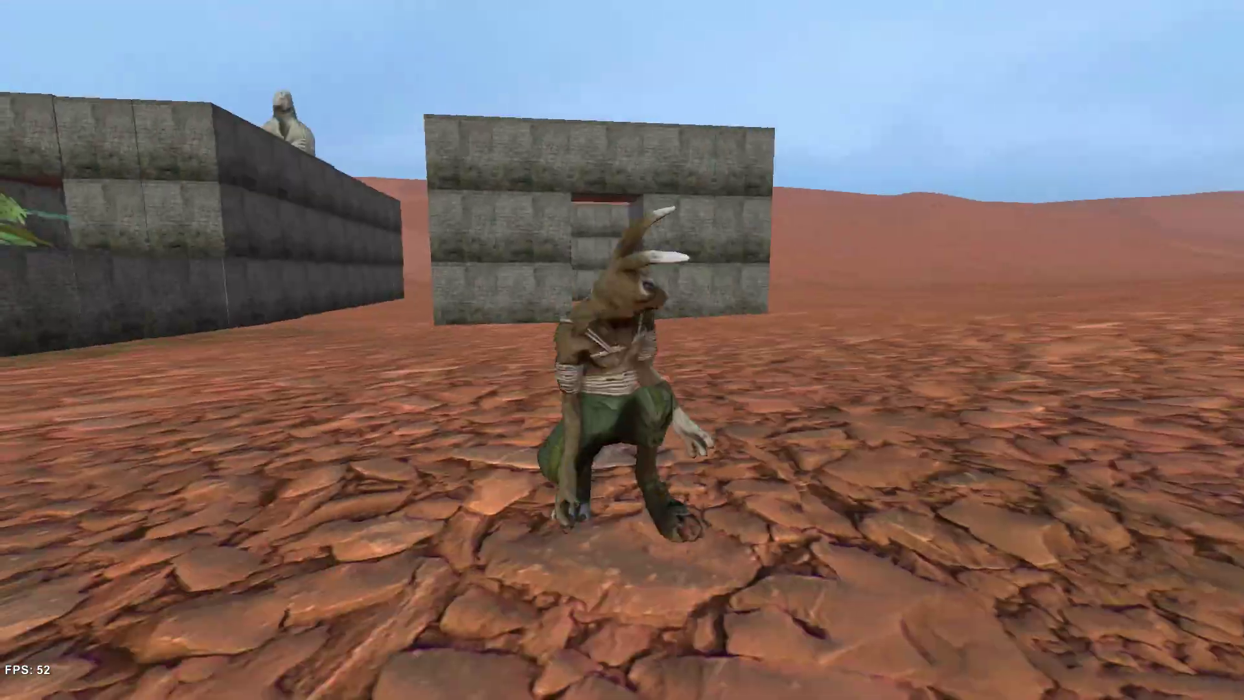
pyautogui.press('w')
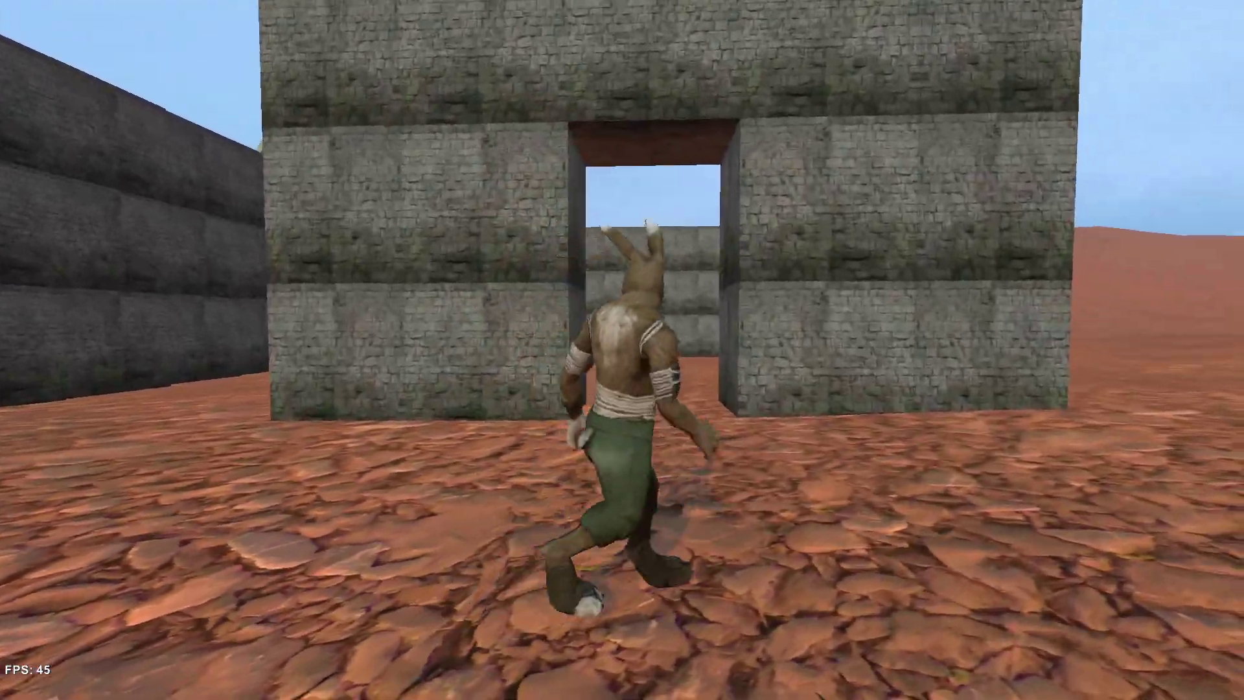
pyautogui.press('w')
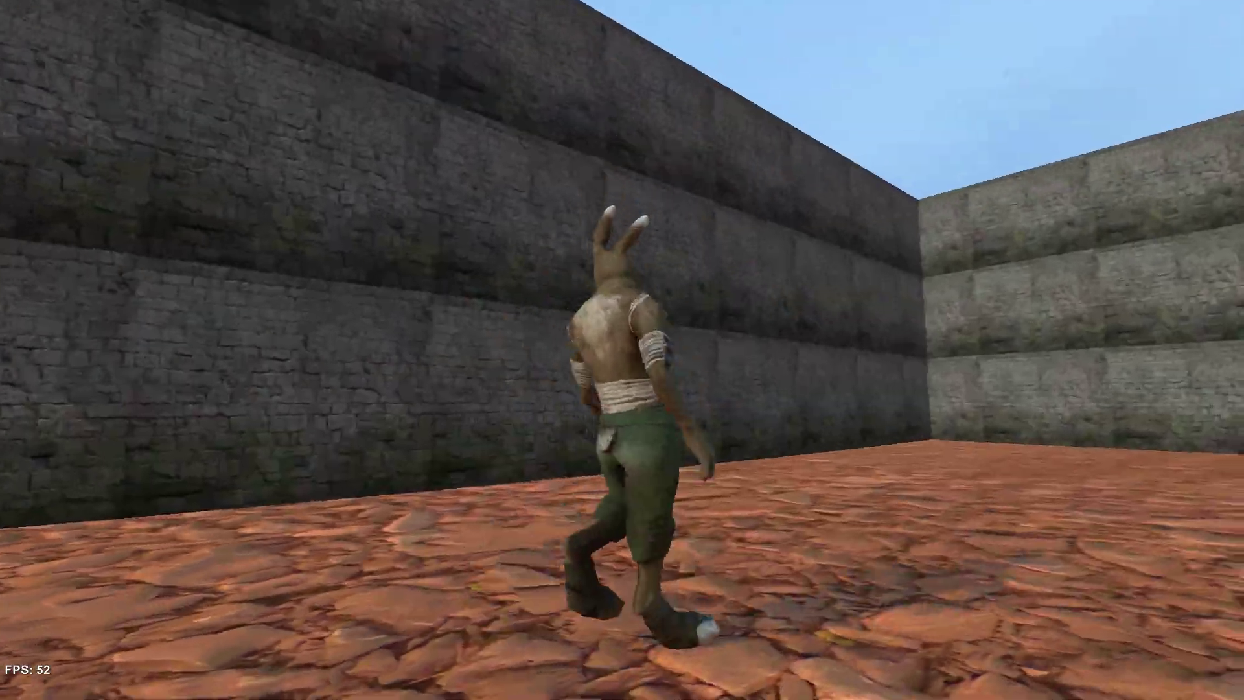
pyautogui.press('s')
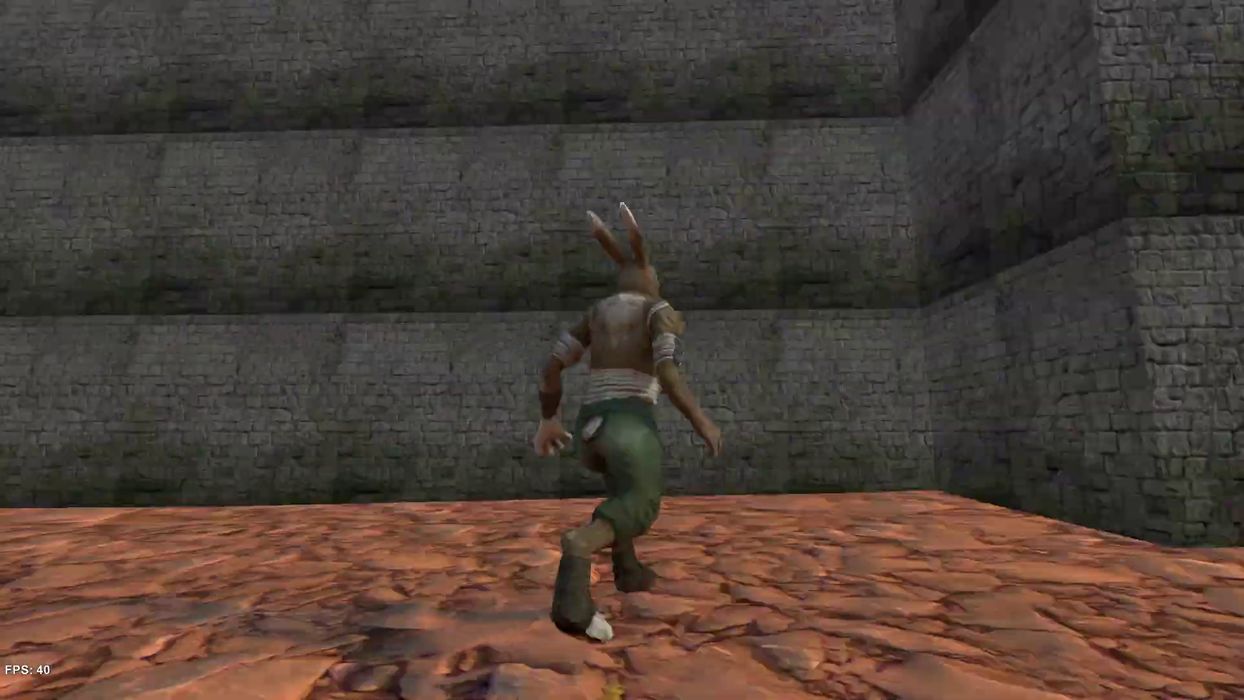